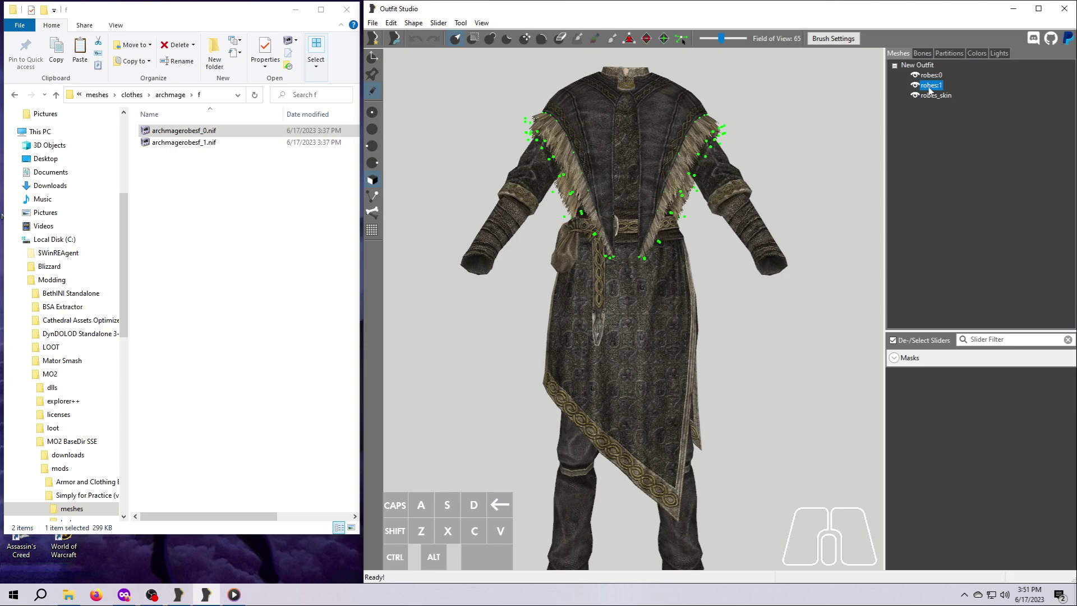
Delete the fur-trimmed robes:1 shape from the archmage outfit
right_click(941, 88)
click(951, 384)
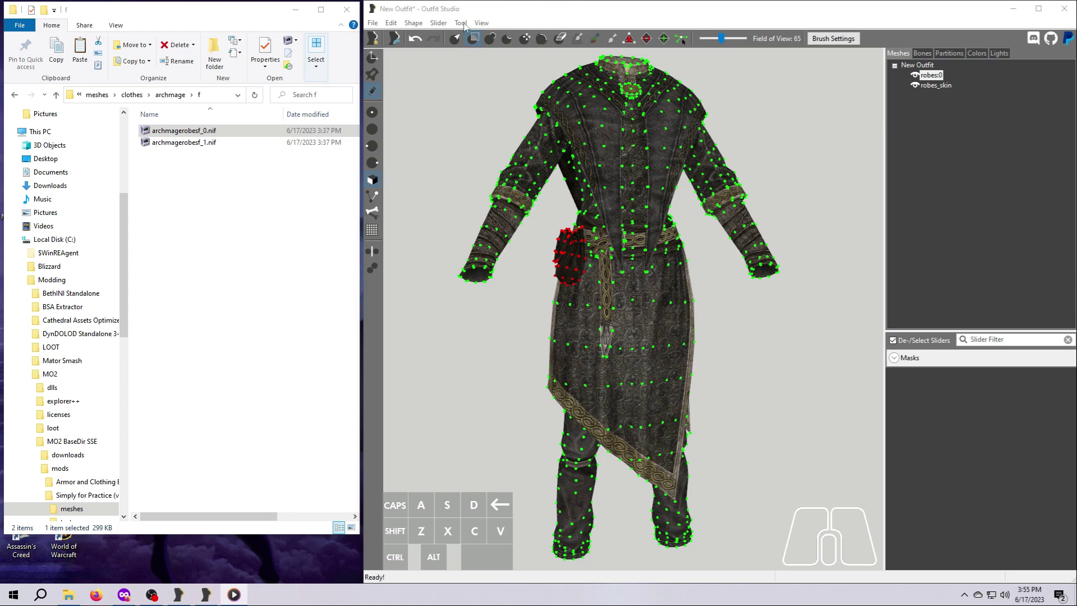
Invert the mask on robes:0 and delete the unmasked belt pouch vertices
click(460, 22)
click(479, 130)
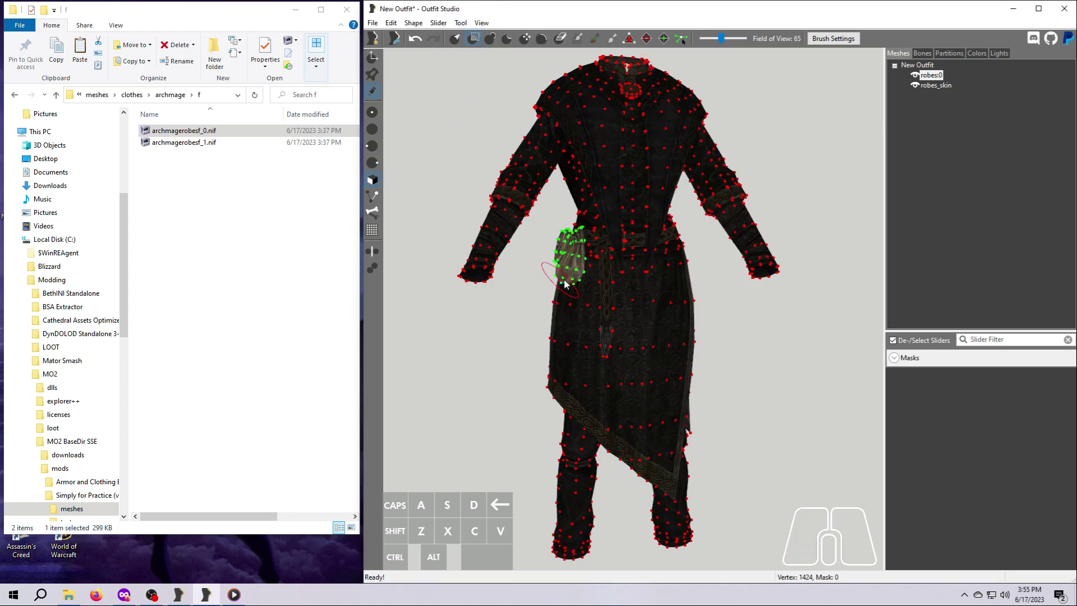
click(414, 22)
click(440, 76)
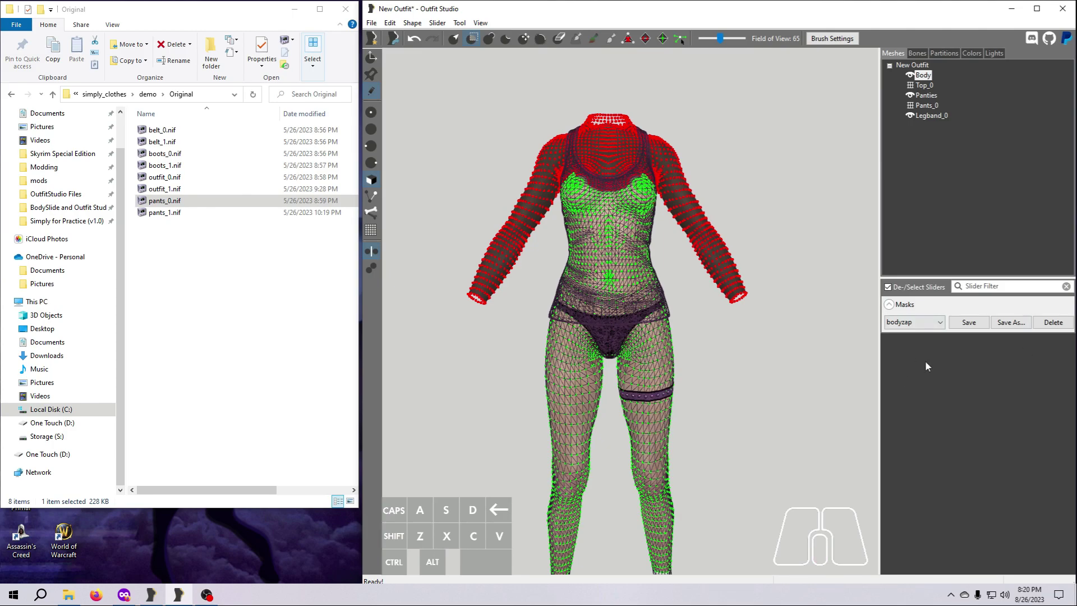
Clear the mask on the Body shape
key(ctrl+a)
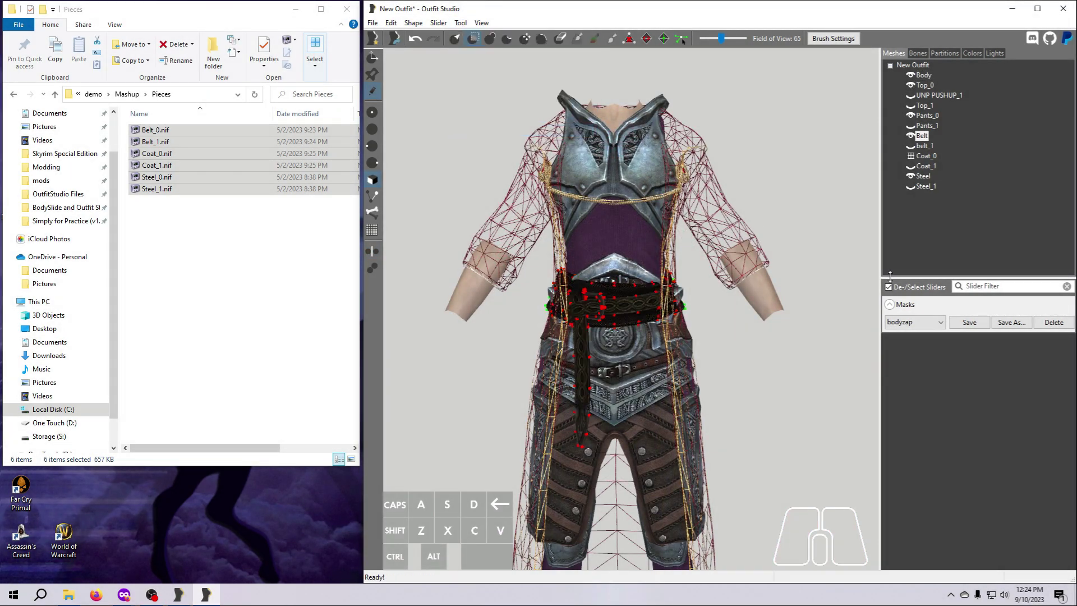
Save the Belt shape's mask under the name beltzap and invert the mask
click(1011, 323)
text(beltzap)
key(Return)
click(460, 23)
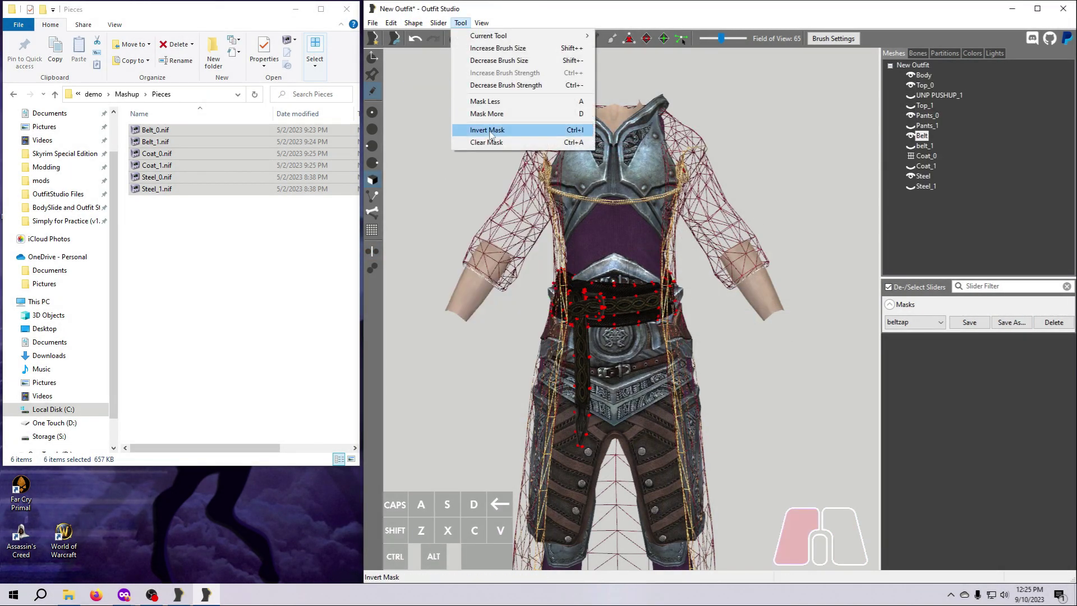
click(487, 132)
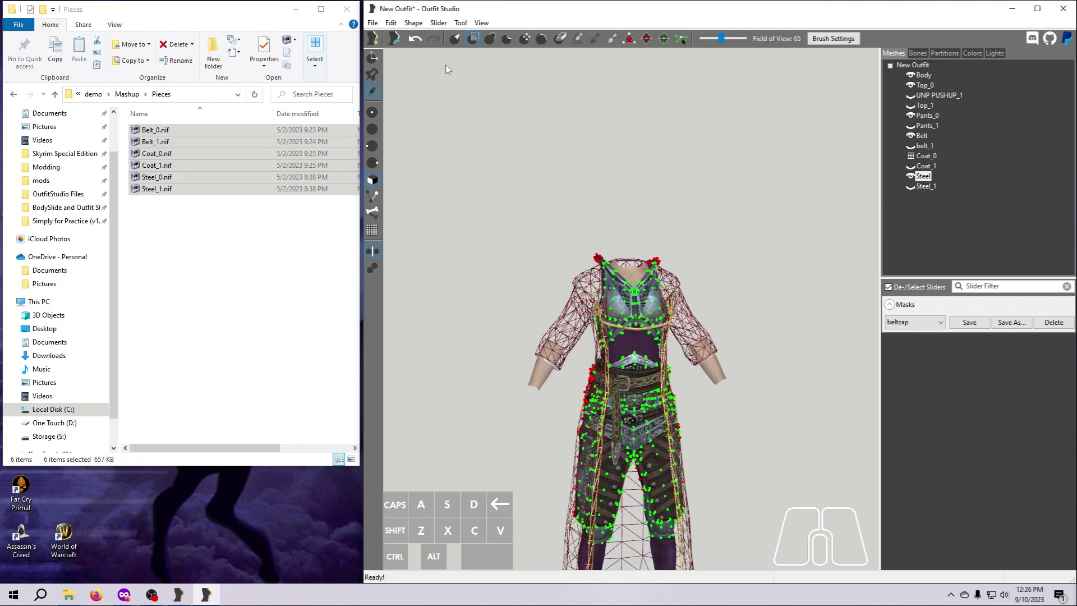
Save the mask on the Steel shape as steelzap and open the shape operations
click(1011, 322)
text(steelzap)
key(Return)
click(413, 23)
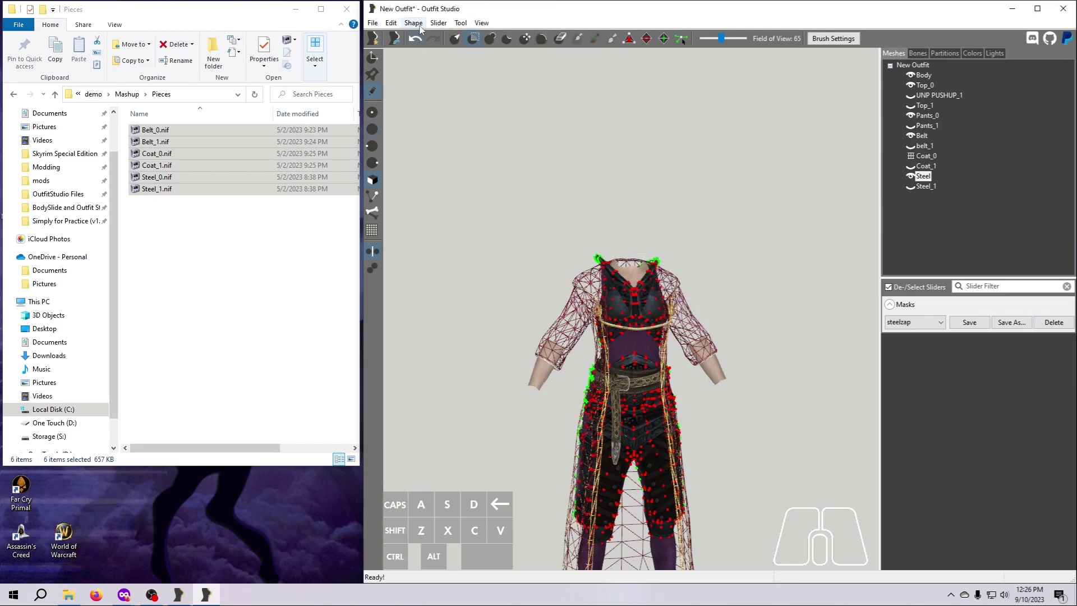
click(420, 28)
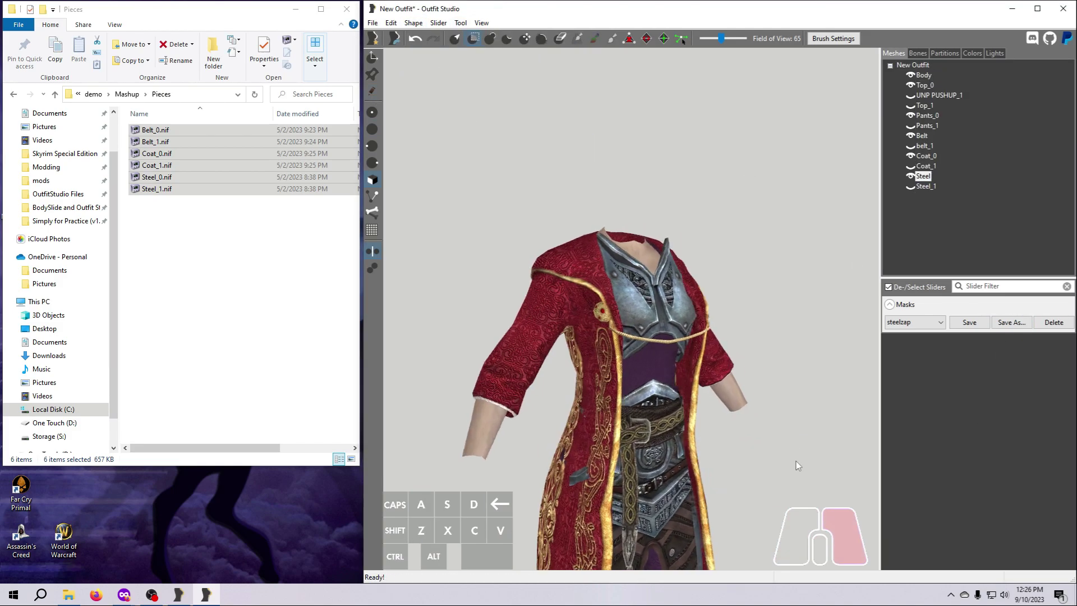
right_drag(799, 461, 720, 387)
scroll(720, 387, down, 5)
middle_drag(720, 387, 716, 327)
scroll(716, 326, up, 5)
right_drag(716, 327, 840, 339)
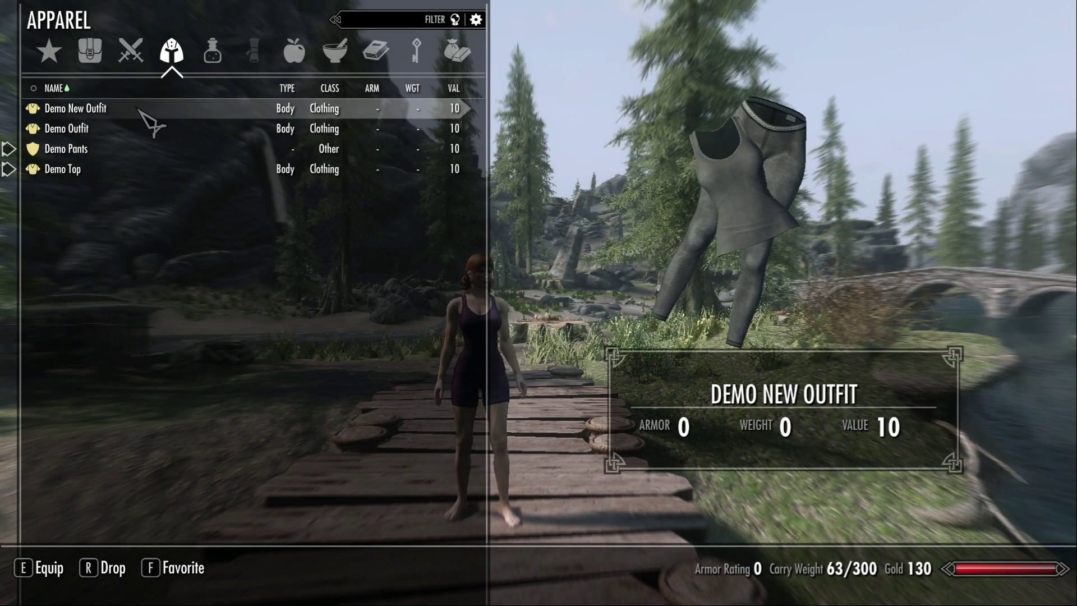
In Skyrim's apparel inventory, equip Demo New Outfit, unequip Demo Pants and close the inventory
click(139, 110)
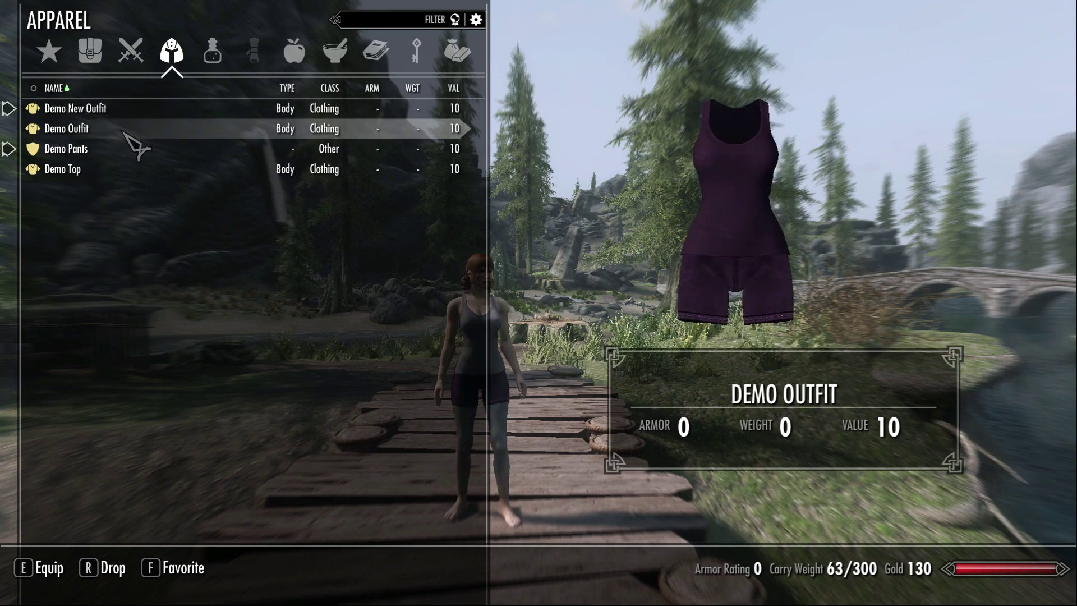
click(124, 151)
key(Tab)
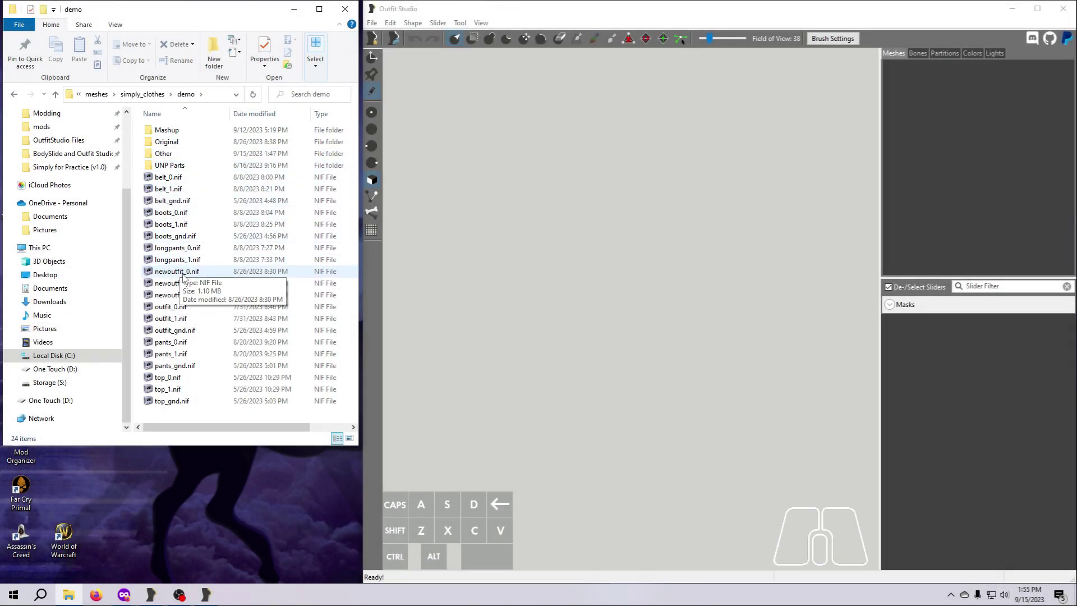
Open newoutfit_0.nif and newoutfit_1.nif from the demo folder in NifSkope and place their windows side by side
double_click(183, 275)
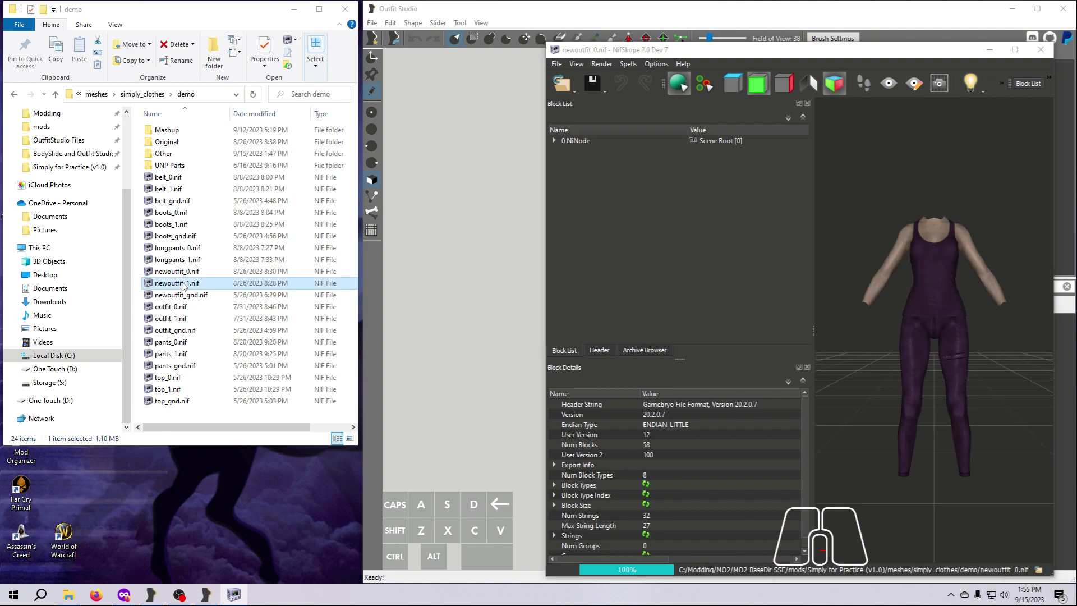
double_click(183, 286)
drag(809, 58, 287, 20)
Remove the Legband_0 branch from newoutfit_0.nif
click(964, 360)
right_click(720, 333)
mouse_move(770, 331)
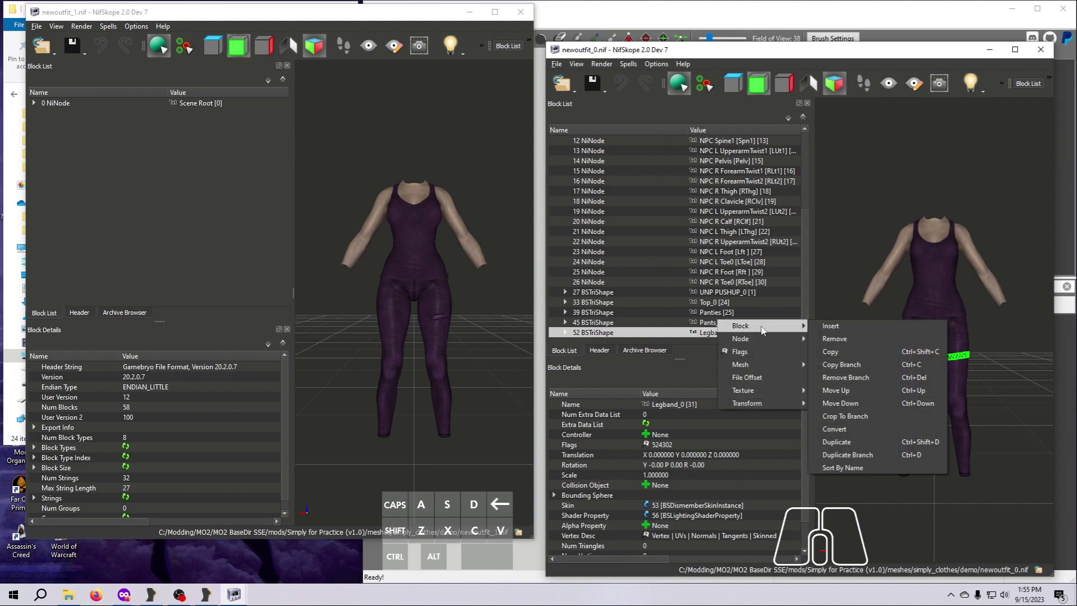
click(842, 378)
click(739, 386)
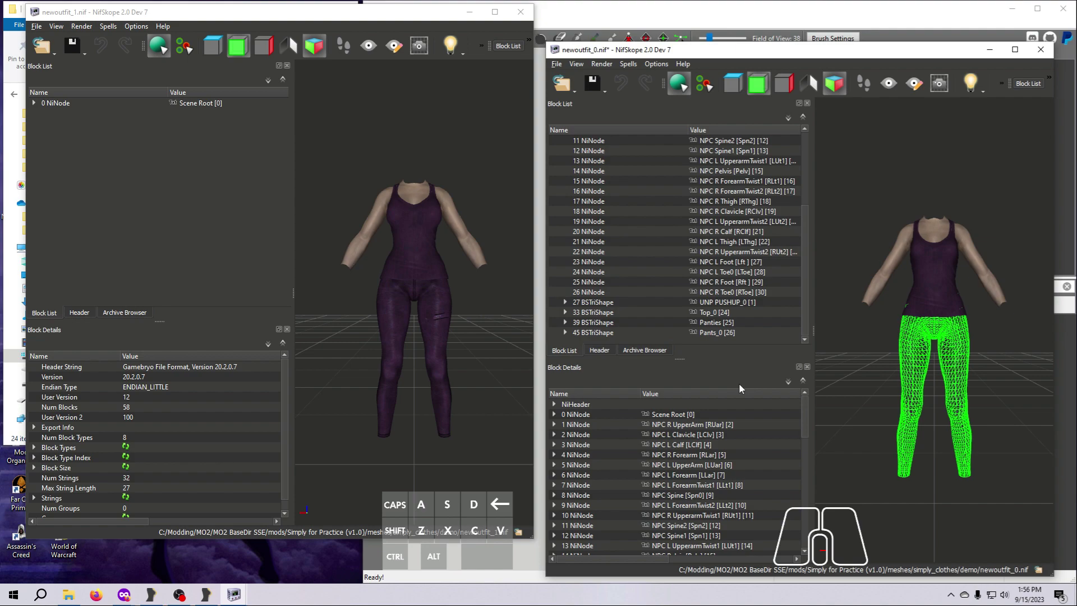
Save the edited newoutfit_0 mesh as a new file named newoutfitnoband_0.nif in the demo folder
click(556, 63)
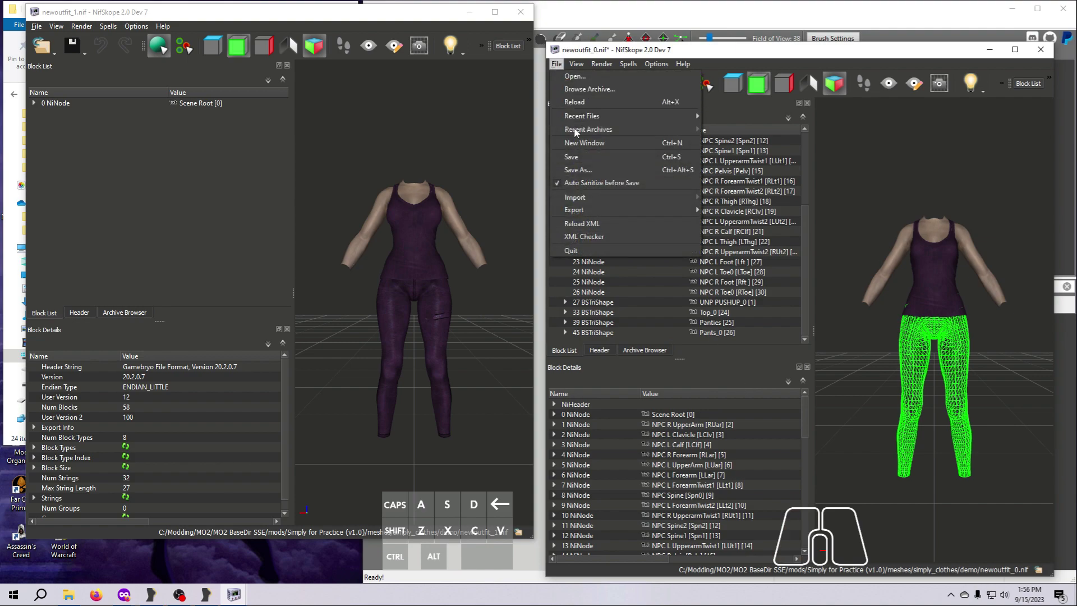
click(581, 170)
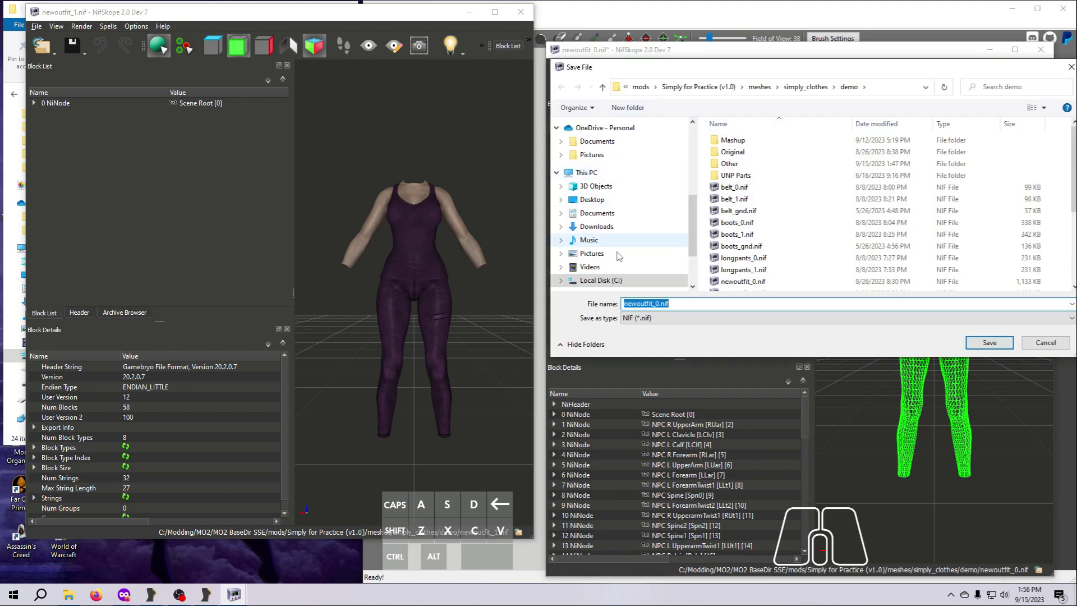
click(654, 303)
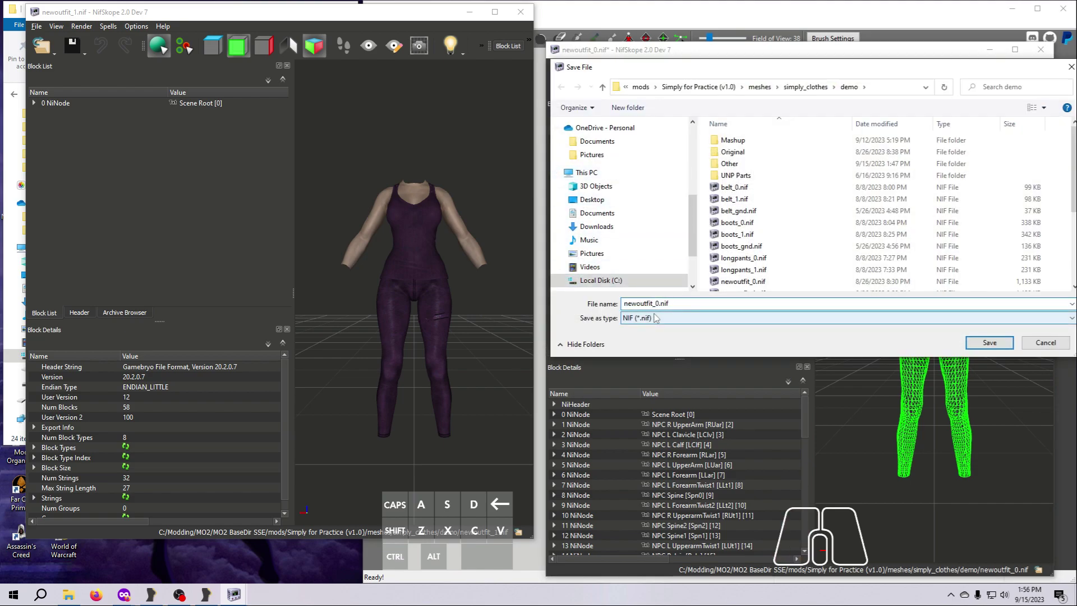
text(noband)
key(Return)
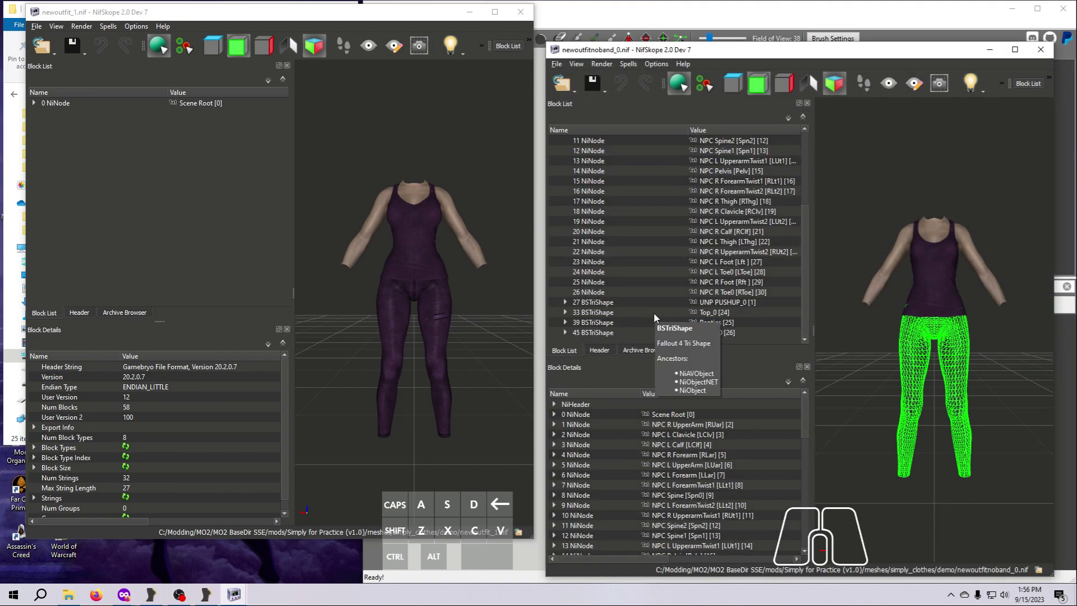
Remove the Legband_1 branch from newoutfit_1.nif
click(441, 315)
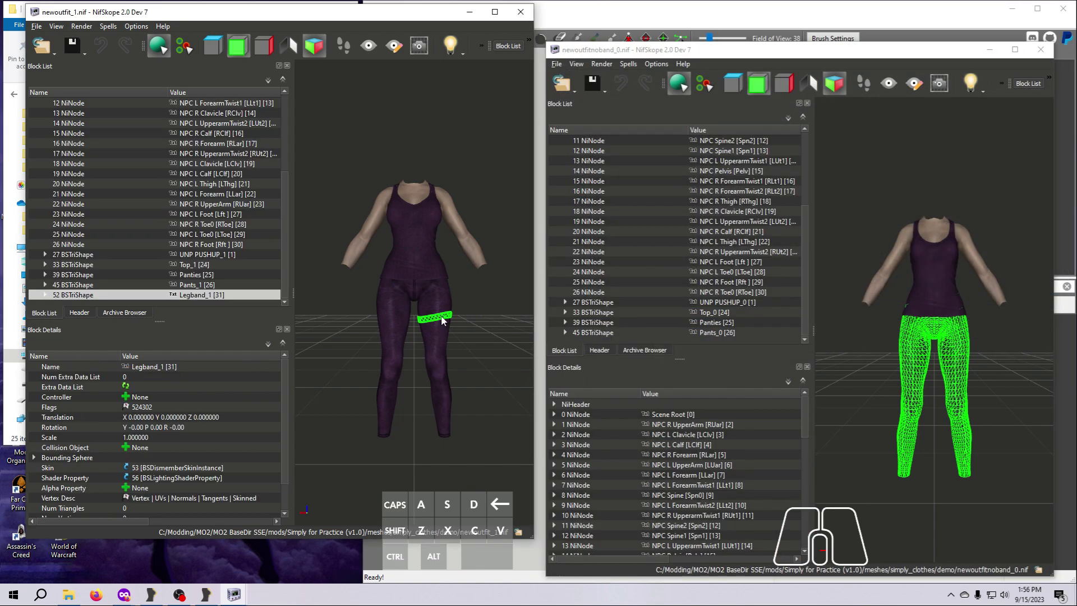
right_click(202, 296)
mouse_move(271, 296)
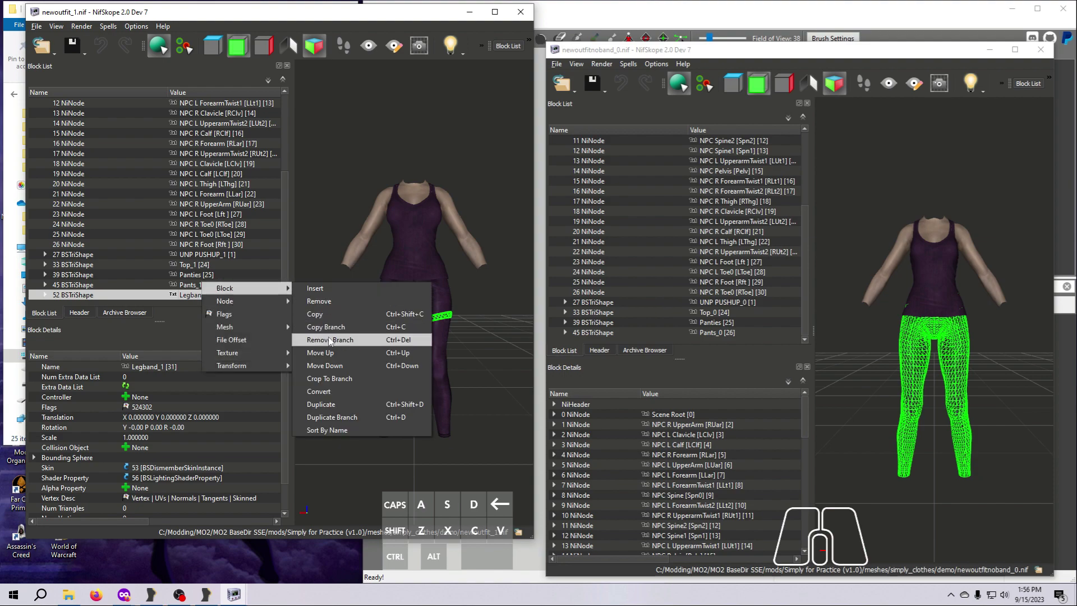
click(329, 339)
click(223, 347)
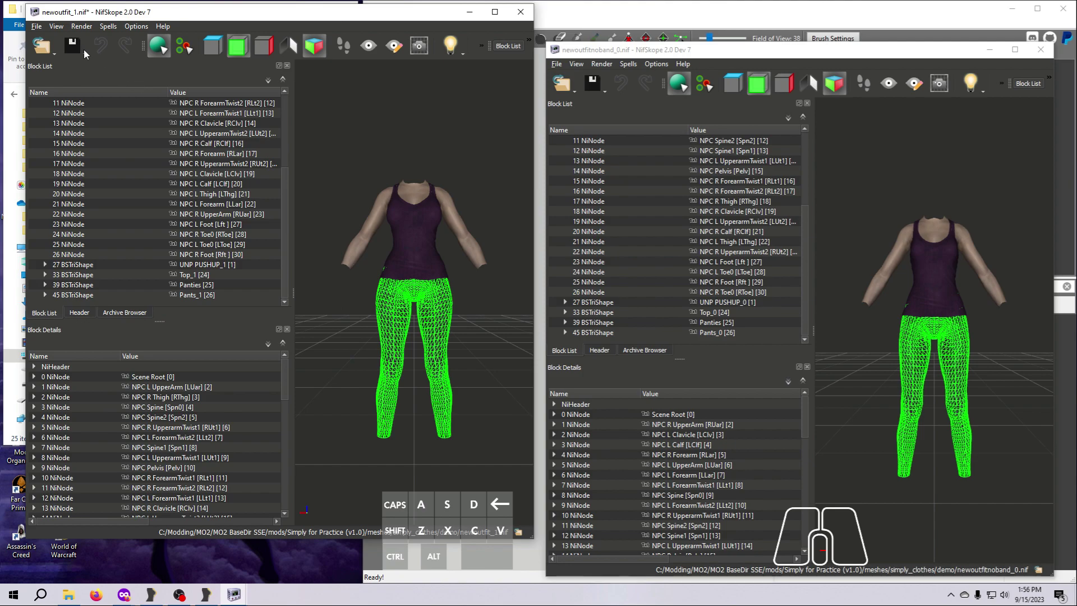
Save the edited newoutfit_1 mesh as newoutfitnoband_1.nif, basing the name on the existing newoutfitnoband_0.nif
click(36, 27)
click(60, 132)
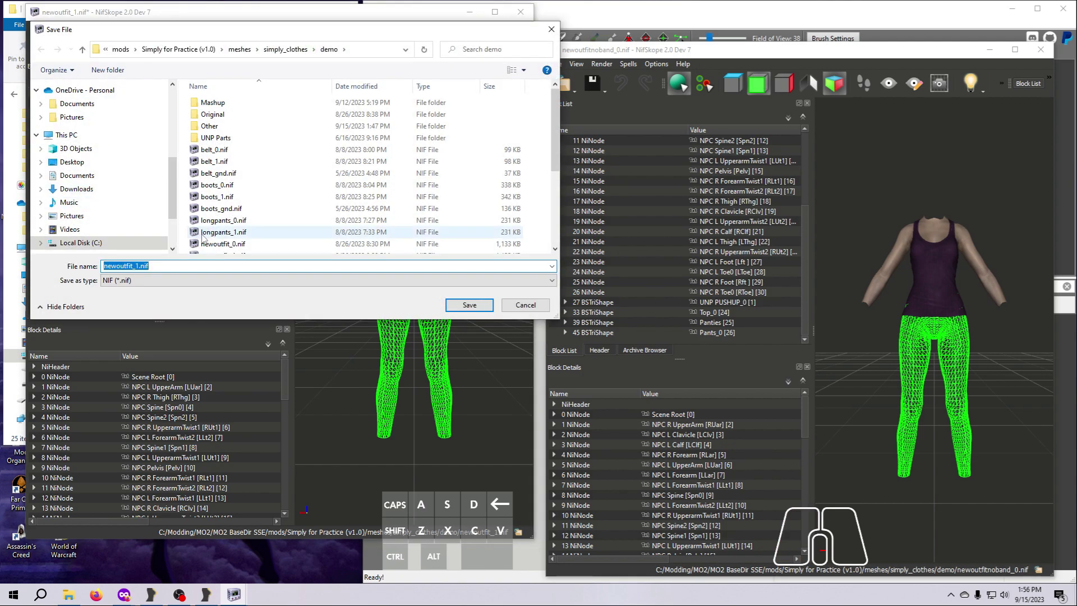
scroll(236, 251, down, 1)
click(236, 247)
click(159, 266)
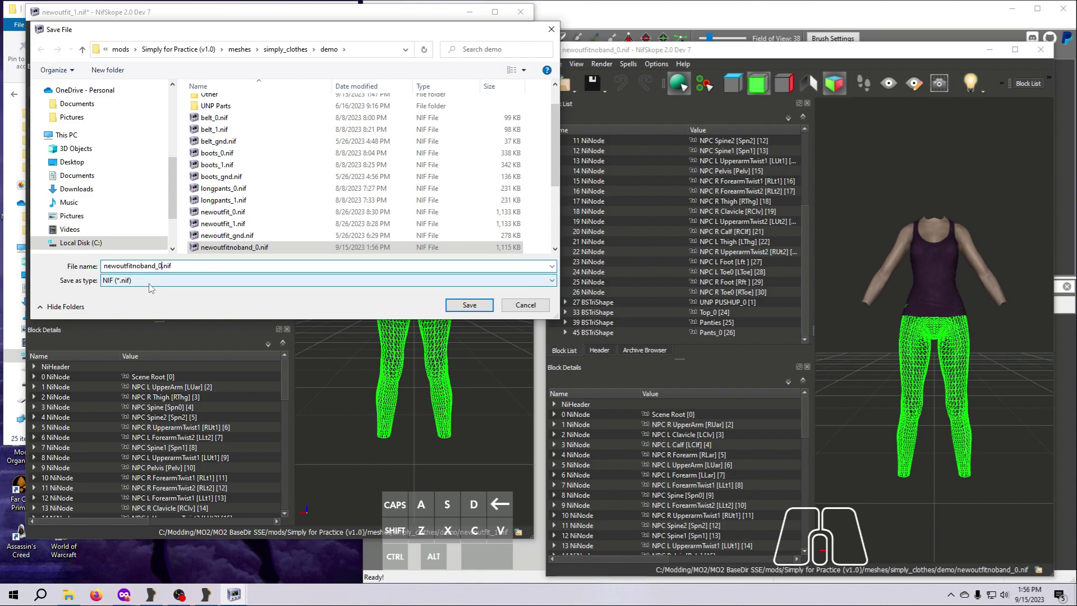
key(BackSpace)
text(1)
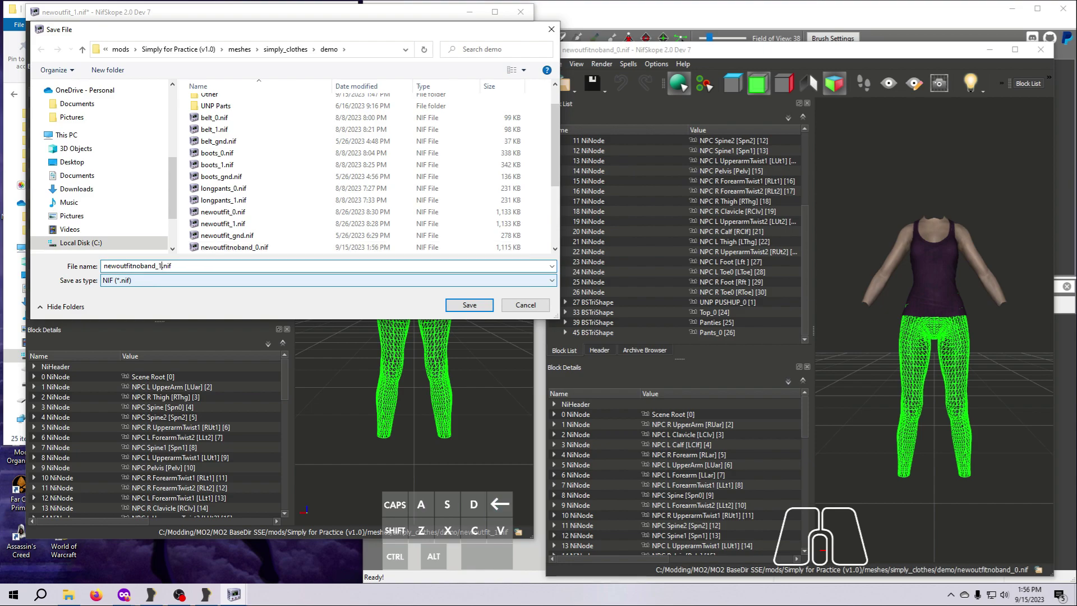
click(459, 309)
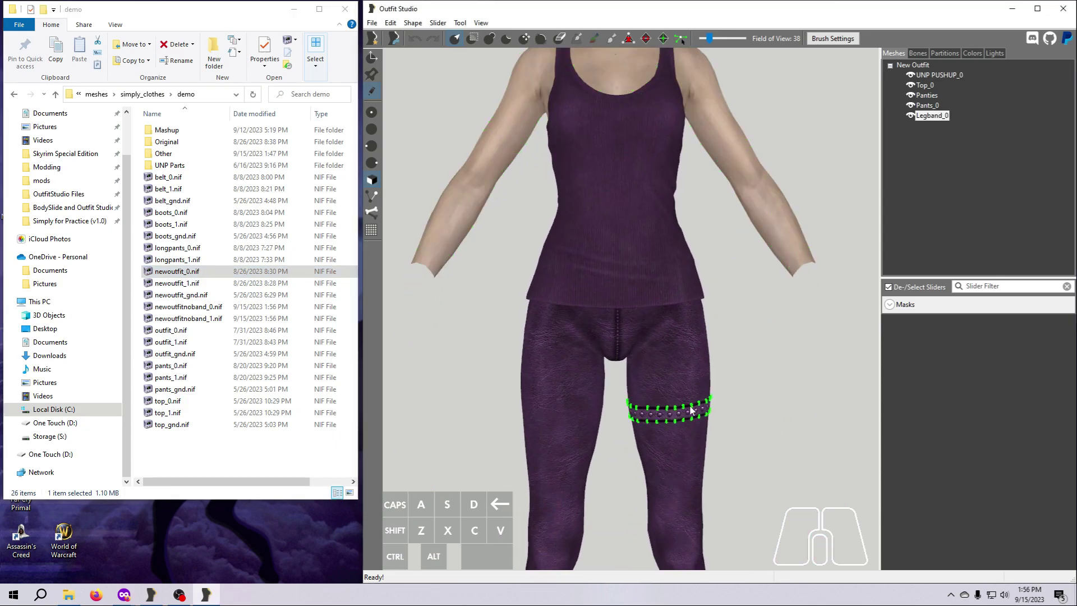
Delete the Legband_0 shape from the outfit in Outfit Studio and confirm the deletion
key(Delete)
click(816, 298)
right_click(916, 115)
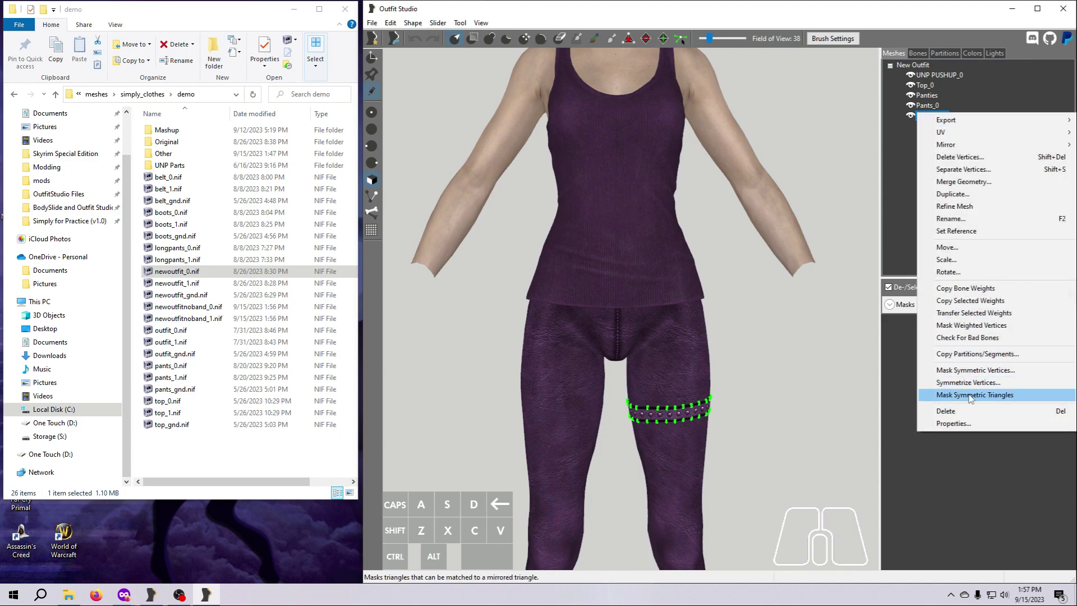
click(953, 411)
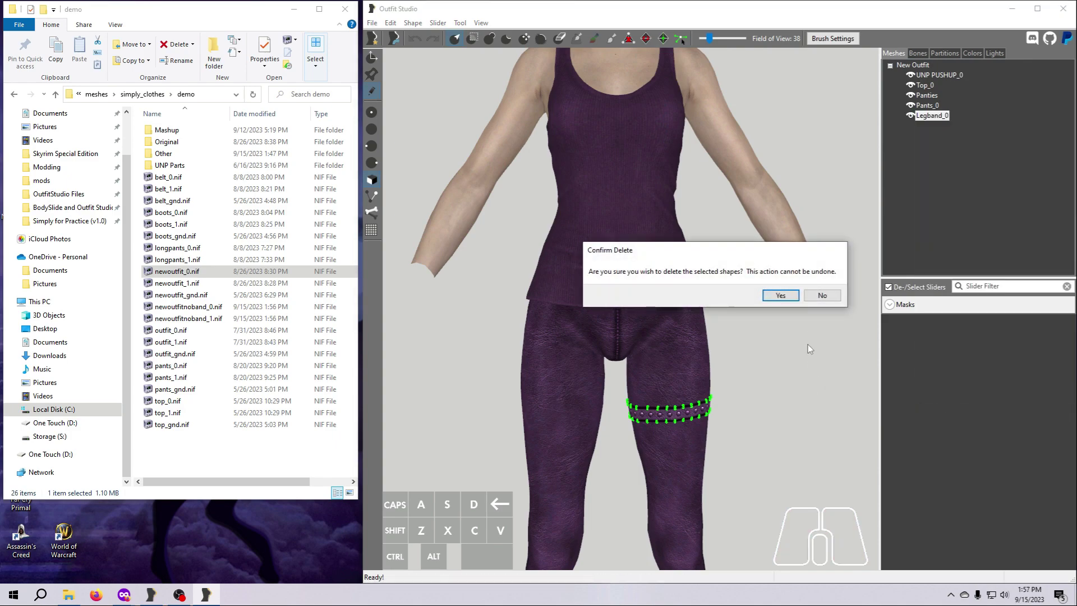
click(780, 295)
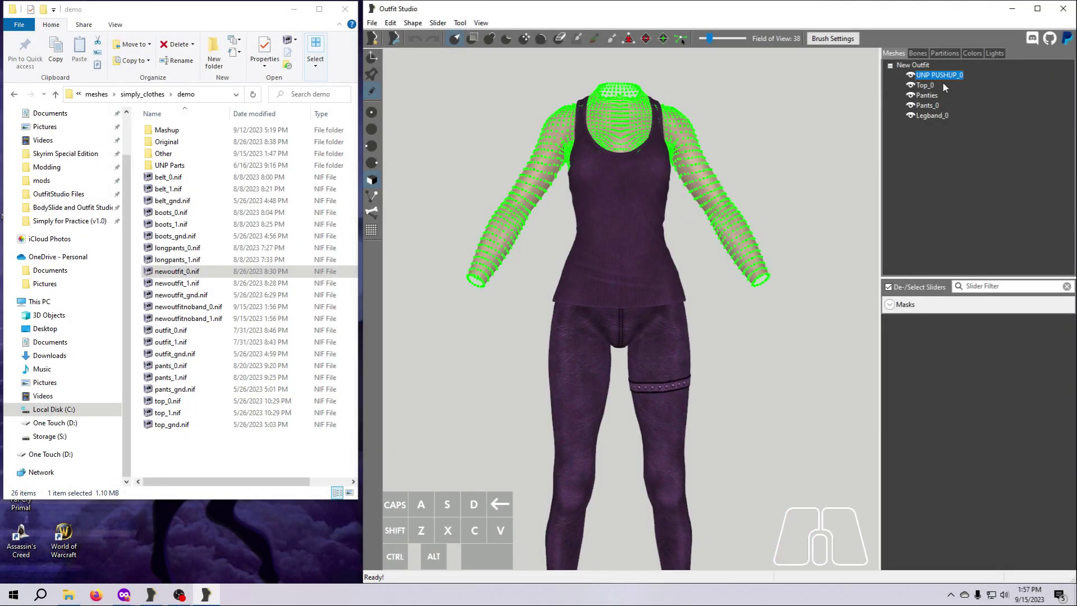
Select the UNP PUSHUP_0, Top_0, Panties and Pants_0 shapes together and open their export options
shift+click(928, 105)
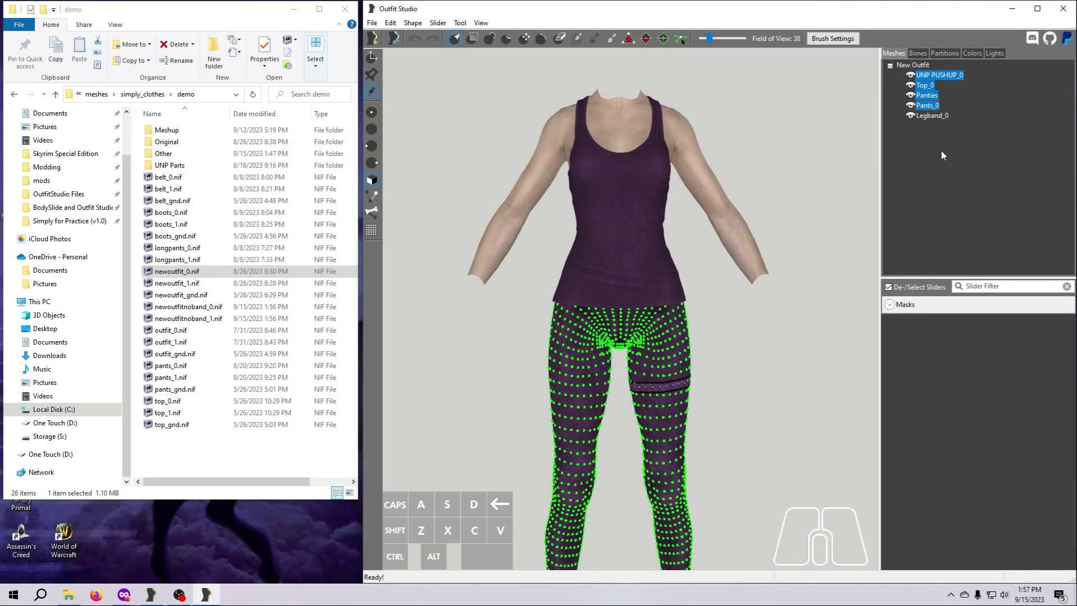
right_click(918, 84)
mouse_move(939, 91)
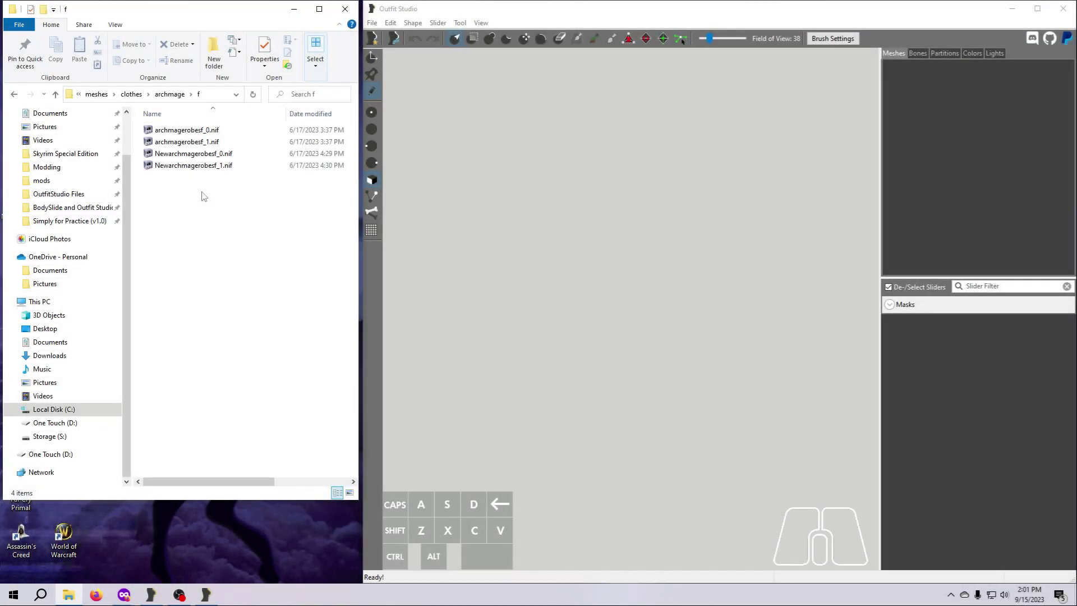
Load archmagerobesf_0.nif into Outfit Studio and start a mask on the robes:0 belt pouch with X mirroring turned off
drag(187, 130, 616, 342)
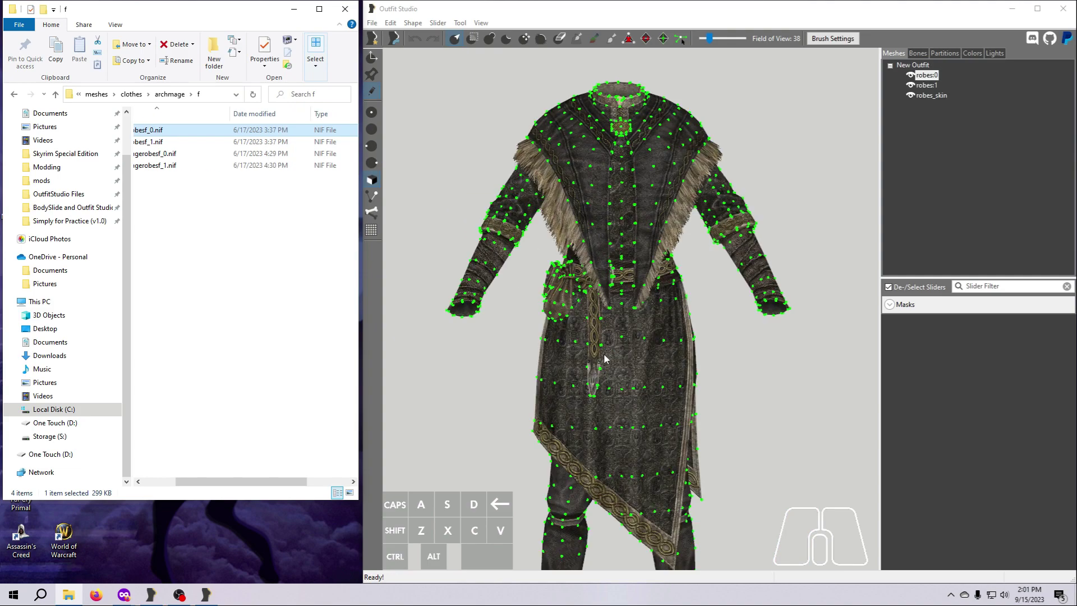
click(474, 38)
right_drag(561, 294, 609, 315)
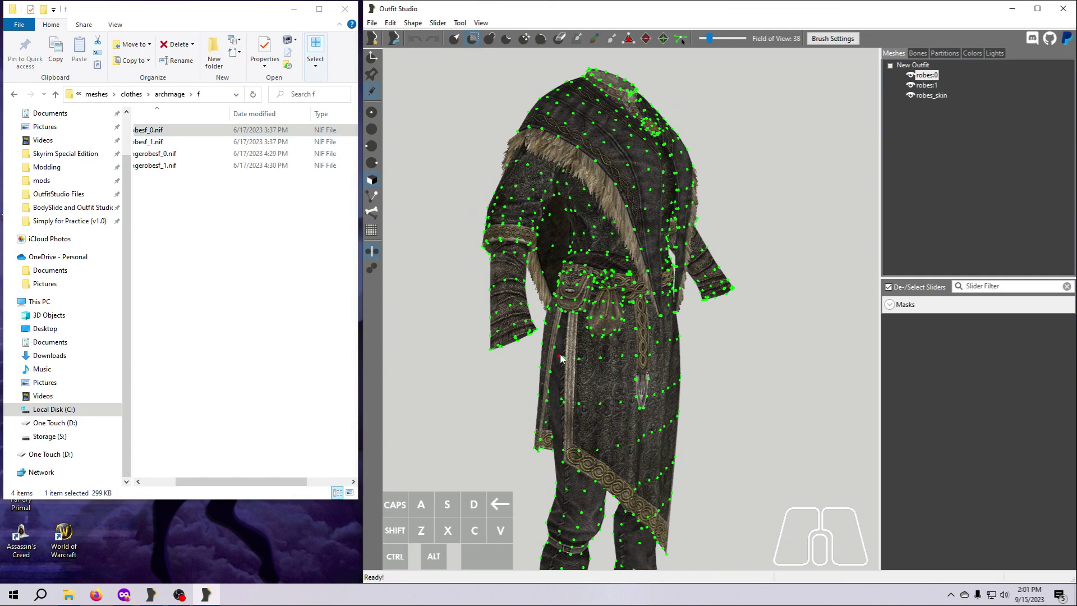
click(606, 294)
click(377, 254)
Grow the mask three times and shrink it back until it covers only the two belt pouches on robes:0
key(d)
key(d)
key(d)
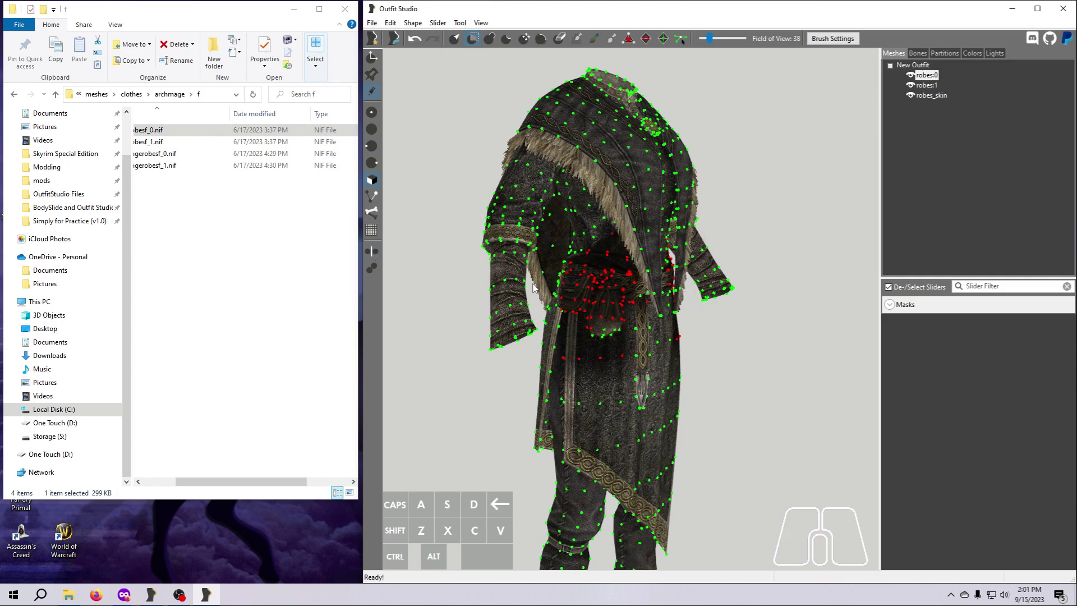
key(a)
key(a)
key(a)
key(a)
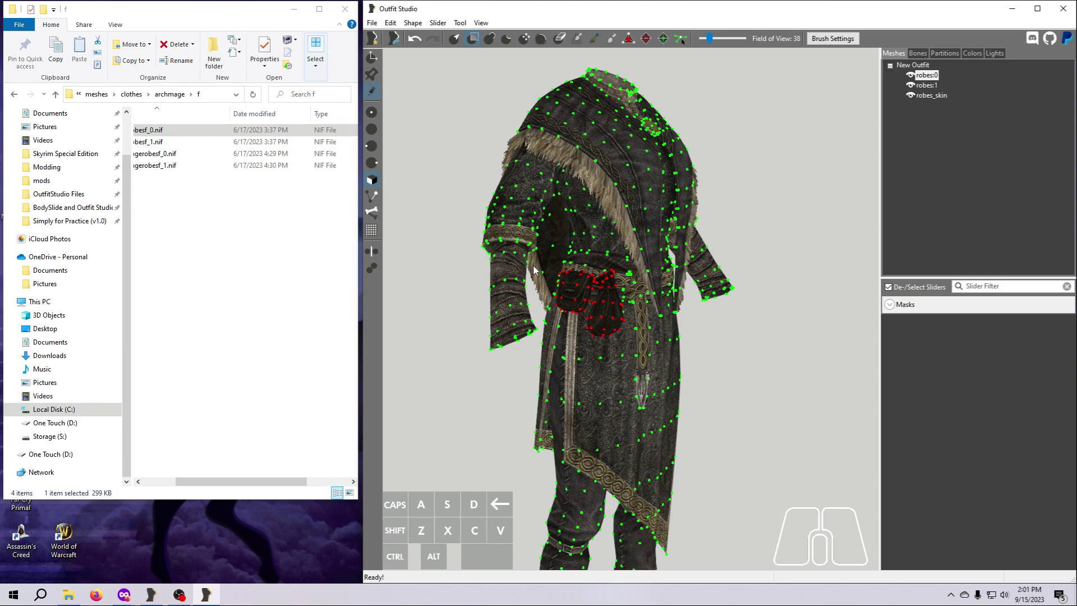
Invert the mask on robes:0, delete the two belt pouches' vertices and clear the mask
click(460, 23)
click(481, 126)
click(413, 23)
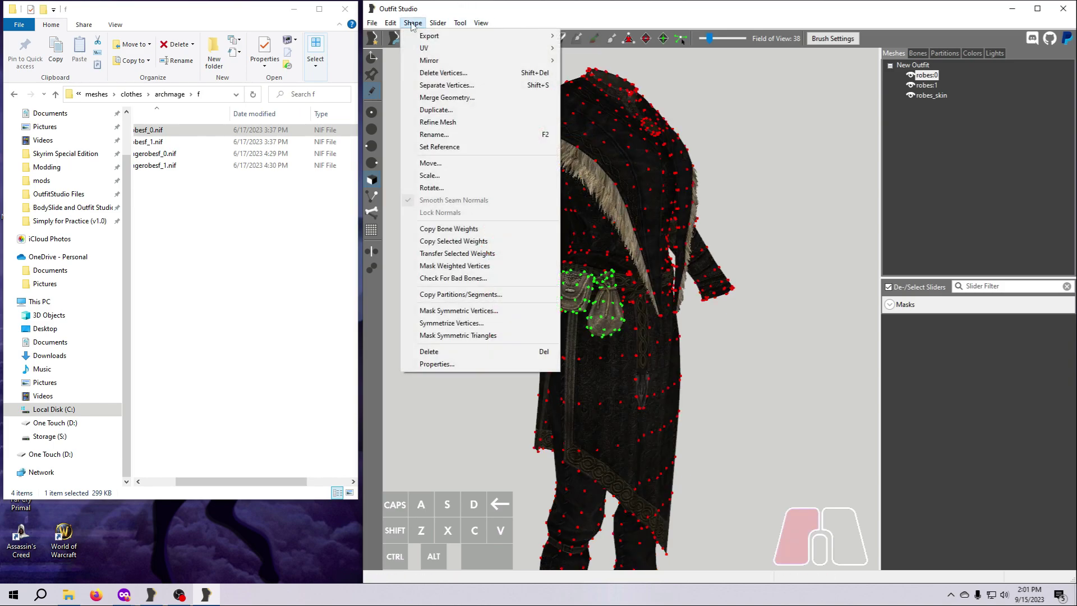
click(435, 74)
click(460, 23)
click(481, 140)
right_drag(762, 409, 750, 366)
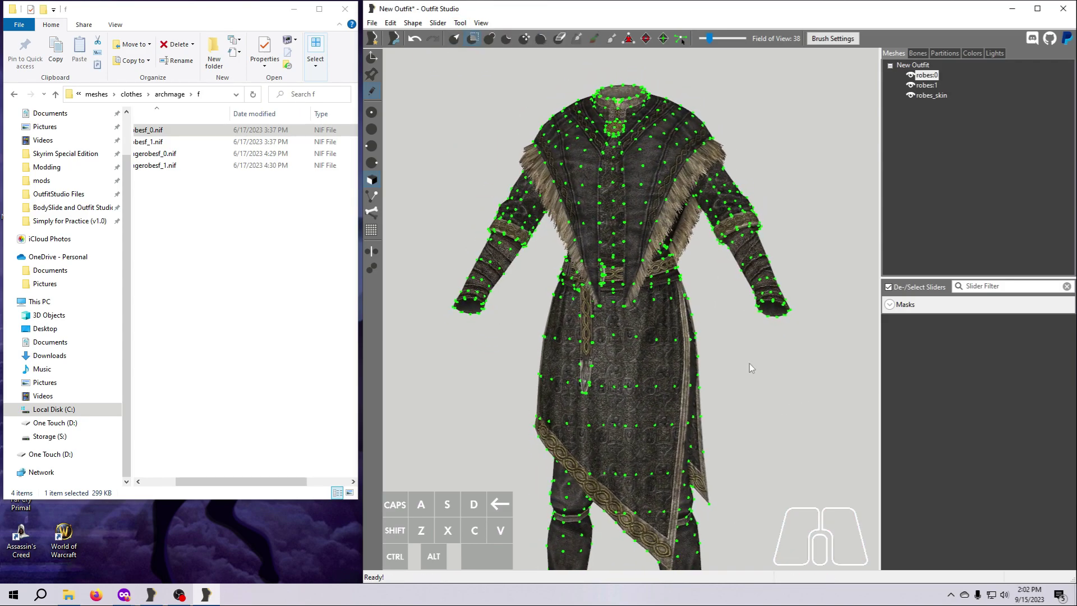
Start a NIF export of robes:0, robes:1 and robes_skin, targeting the meshes\clothes\archmage\f folder
shift+click(928, 97)
right_click(919, 97)
mouse_move(925, 103)
click(884, 106)
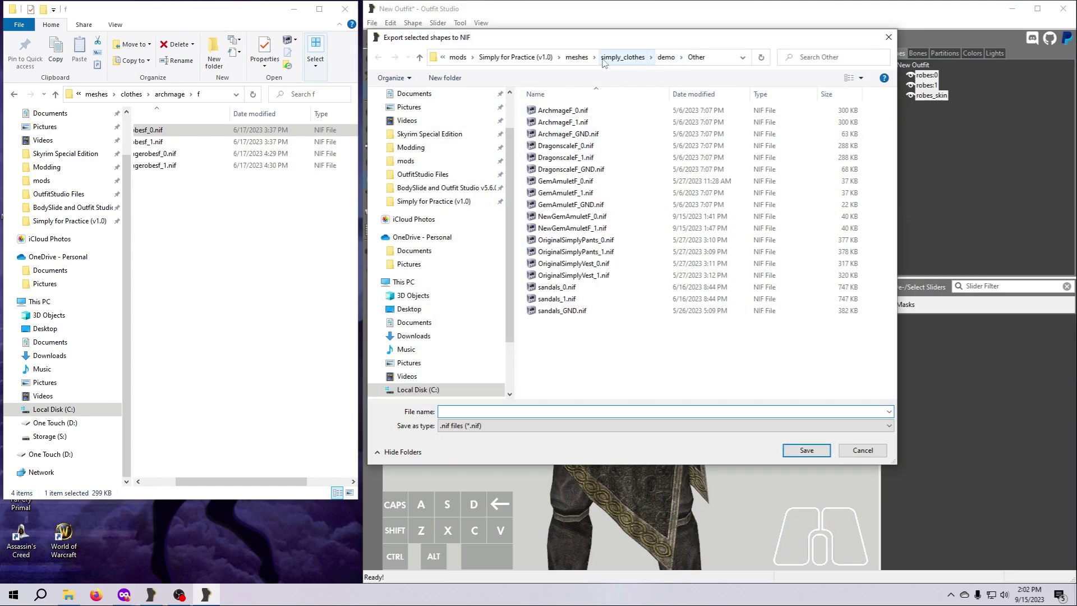
click(577, 56)
double_click(555, 111)
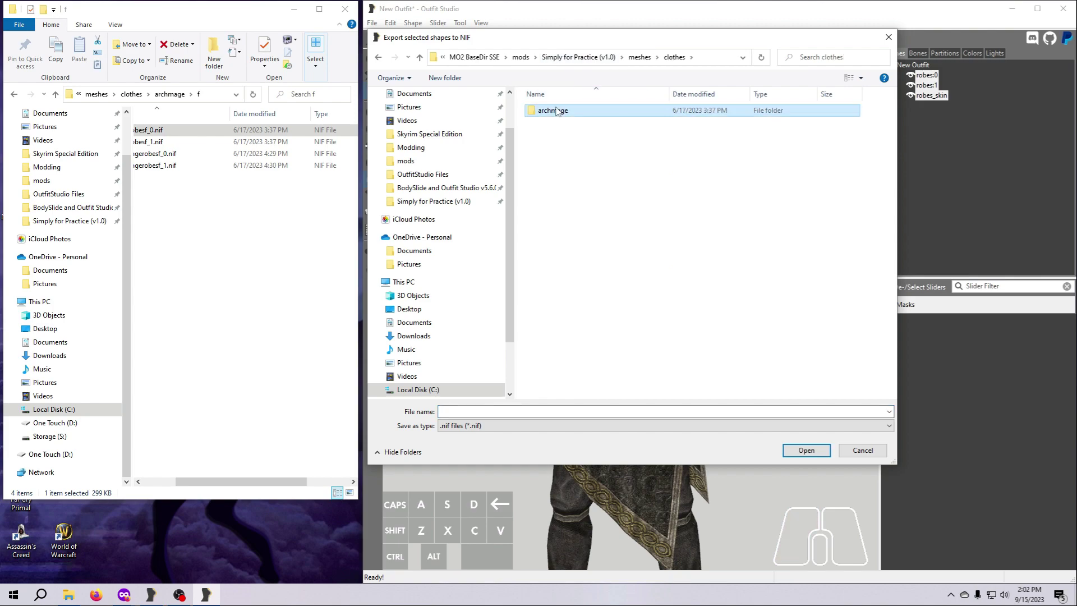
double_click(555, 111)
double_click(535, 110)
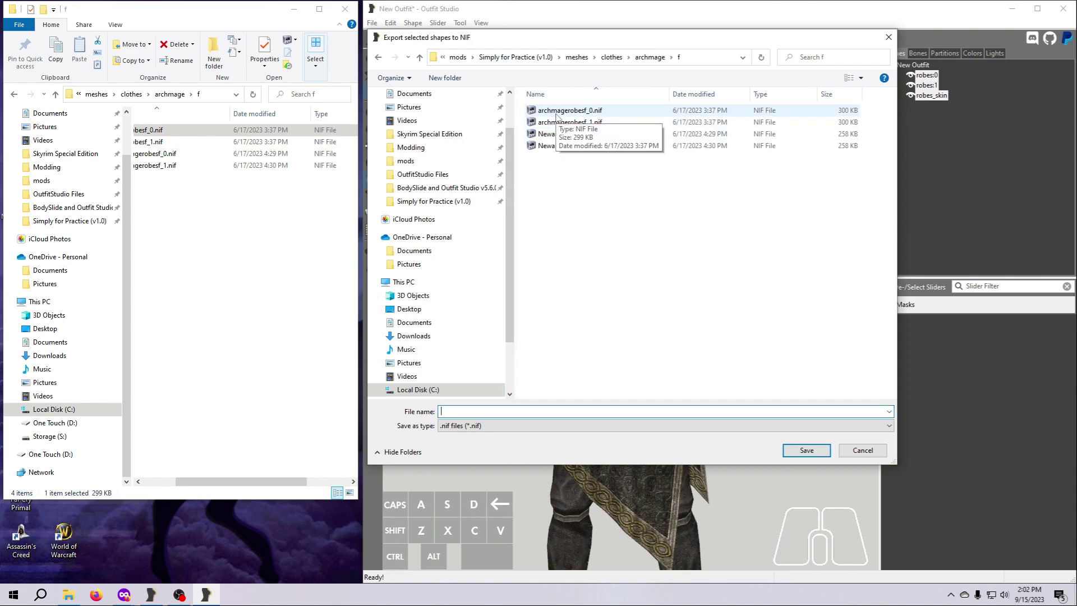
Save the exported shapes as archmagerobesf_0_nopouch.nif
click(556, 112)
click(496, 411)
click(495, 410)
text(_n)
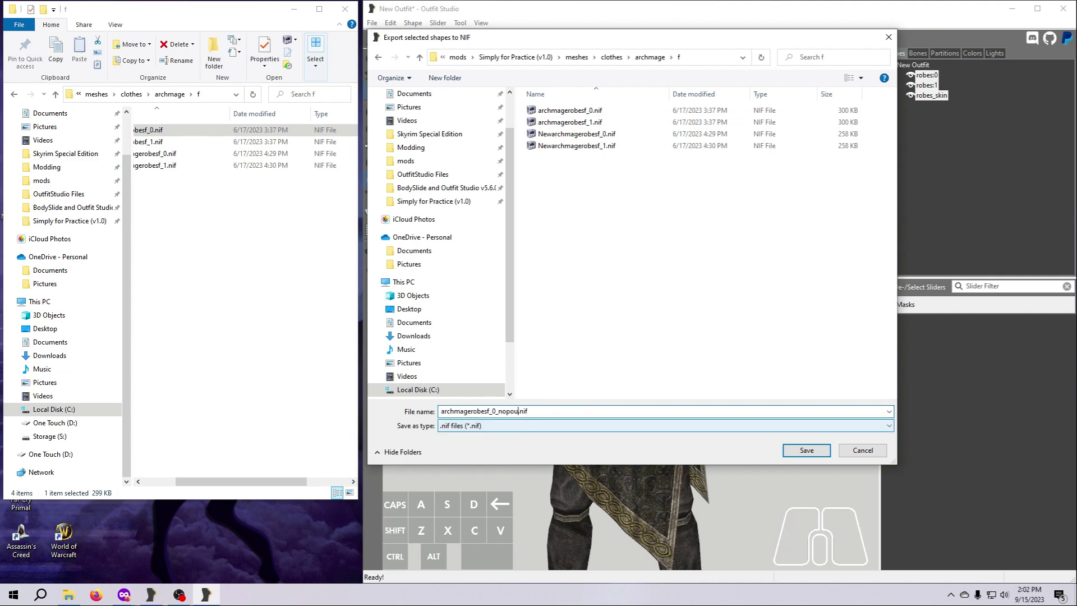
text(opouch)
key(Return)
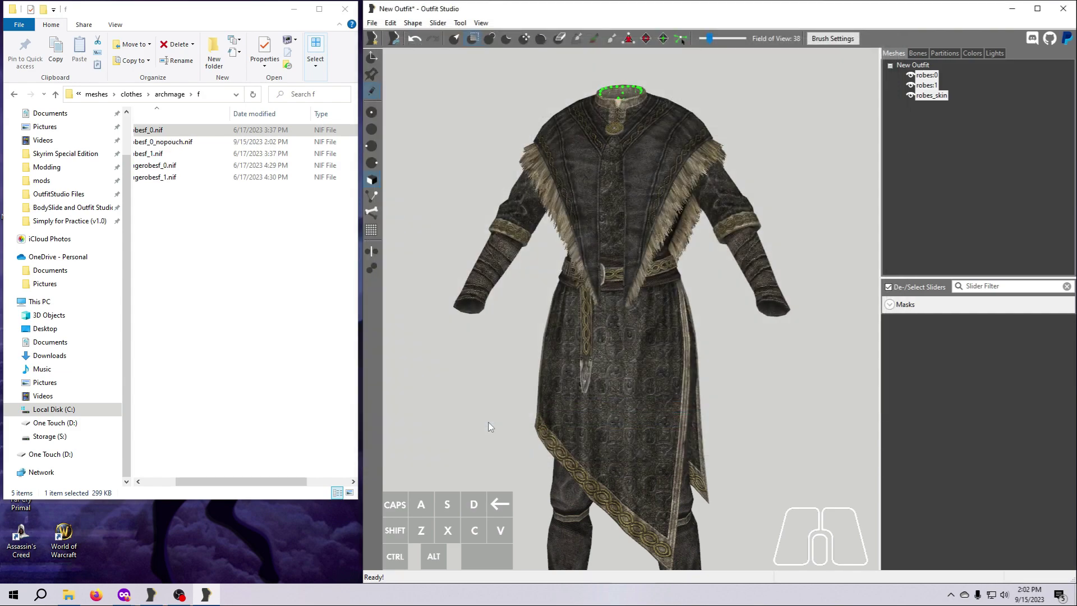
Unload the current project and load archmagerobesf_1.nif into Outfit Studio
drag(188, 477, 156, 478)
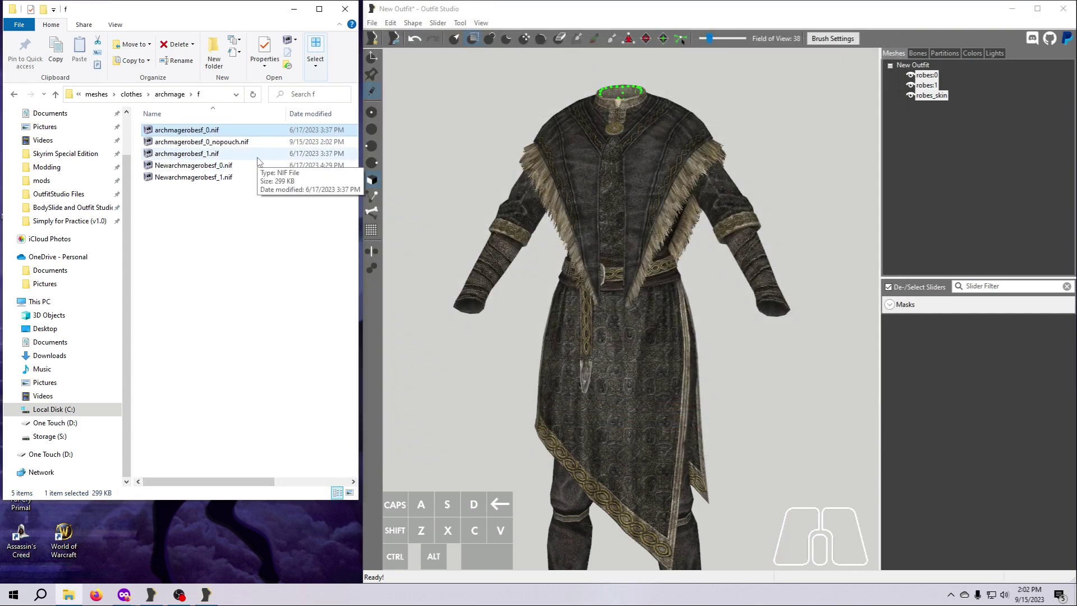
click(372, 22)
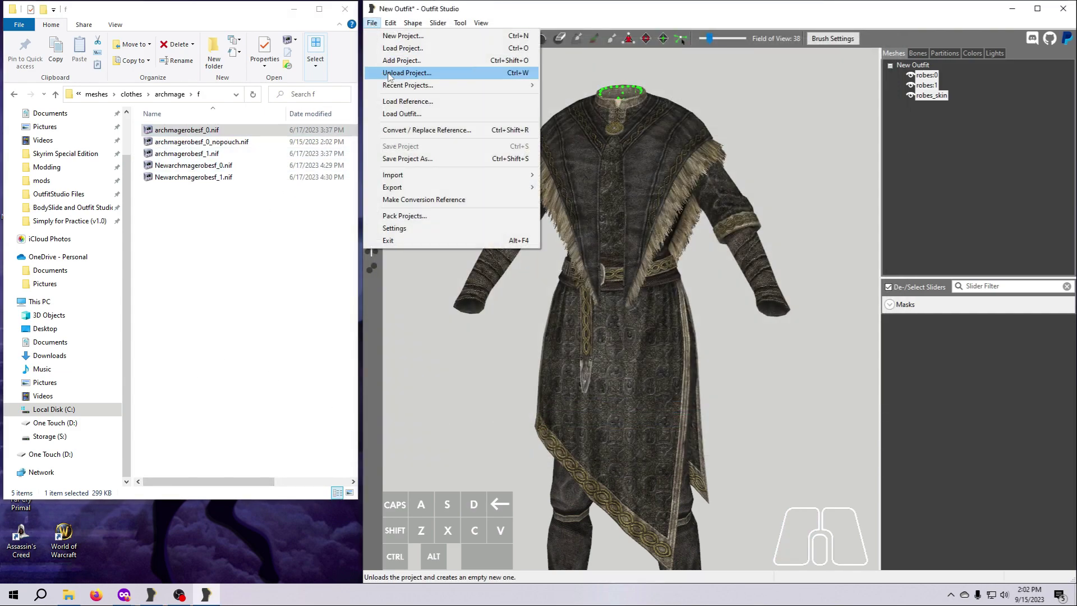
click(392, 74)
click(744, 301)
mouse_move(186, 154)
mouse_down()
mouse_move(581, 284)
mouse_move(565, 301)
mouse_move(562, 283)
mouse_up()
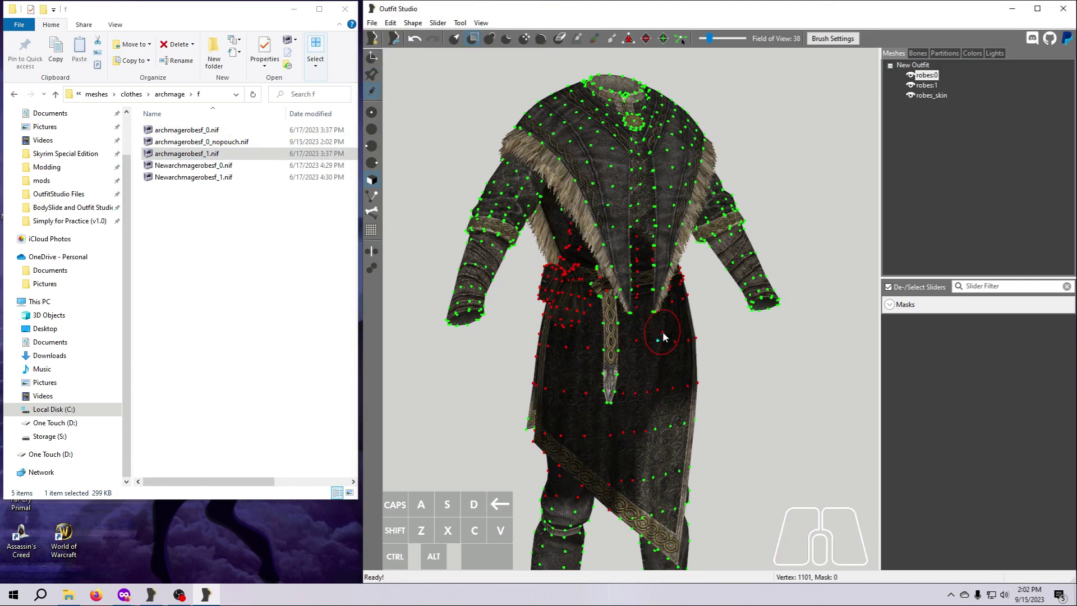
Invert the pouch mask on the archmagerobesf_1 robes:0 shape, delete the pouch vertices and clear the mask
click(462, 23)
click(489, 131)
click(413, 23)
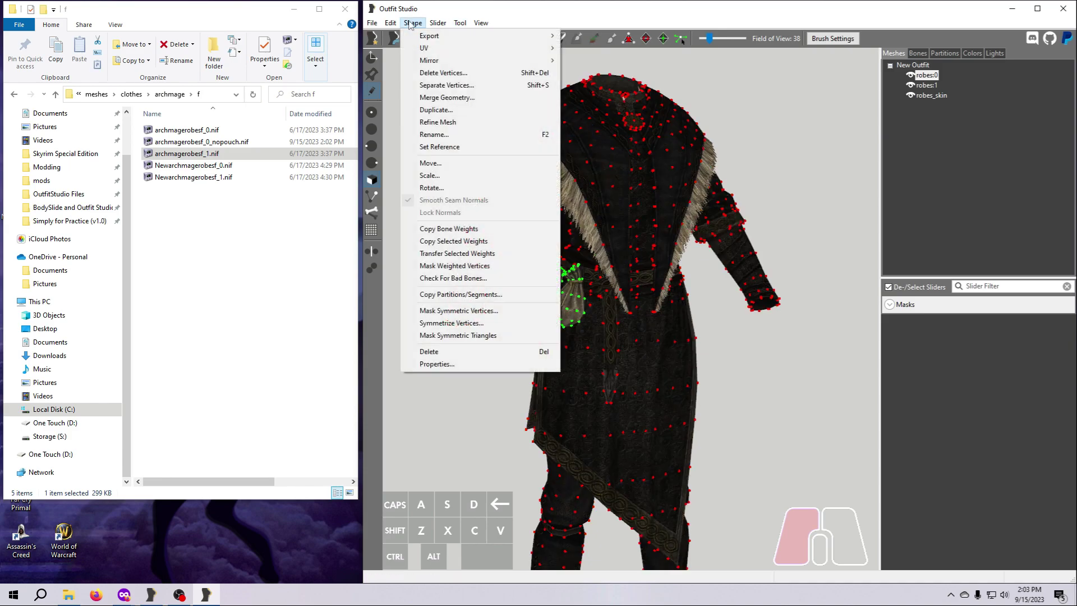
click(435, 74)
click(460, 23)
click(489, 142)
Export robes:0, robes:1 and robes_skin together to NIF as archmagerobesf_1_nopouch.nif
shift+click(931, 95)
right_click(928, 95)
click(942, 103)
click(585, 122)
click(488, 411)
drag(496, 411, 491, 413)
text(1)
key(Return)
mouse_move(561, 401)
right_down()
mouse_move(684, 397)
mouse_move(561, 381)
right_up()
Unload the project and load archmagerobesm_0.nif from the archmage\m folder
click(371, 23)
click(395, 75)
key(Return)
click(169, 94)
double_click(163, 141)
drag(185, 129, 562, 320)
right_drag(562, 320, 594, 330)
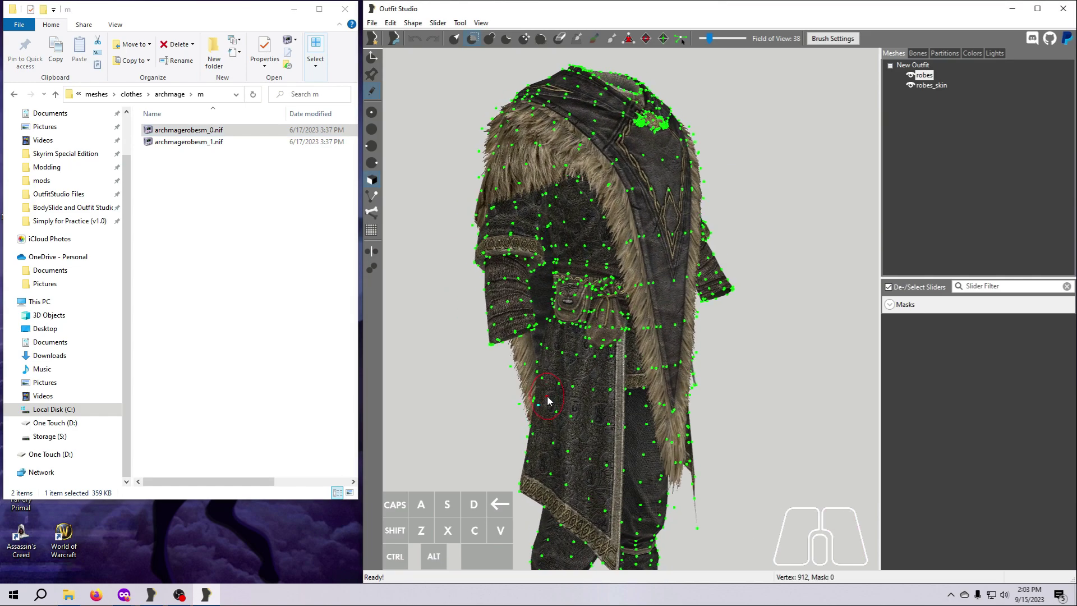
Mask starting vertices on the belt pouches, the large satchel and its shoulder strap on the robes shape
right_drag(792, 448, 694, 424)
scroll(757, 429, up, 2)
middle_drag(761, 428, 668, 444)
right_drag(667, 444, 614, 391)
mouse_move(585, 336)
mouse_down()
mouse_move(582, 318)
mouse_move(587, 365)
mouse_up()
right_drag(660, 433, 561, 425)
right_drag(651, 415, 670, 410)
click(558, 306)
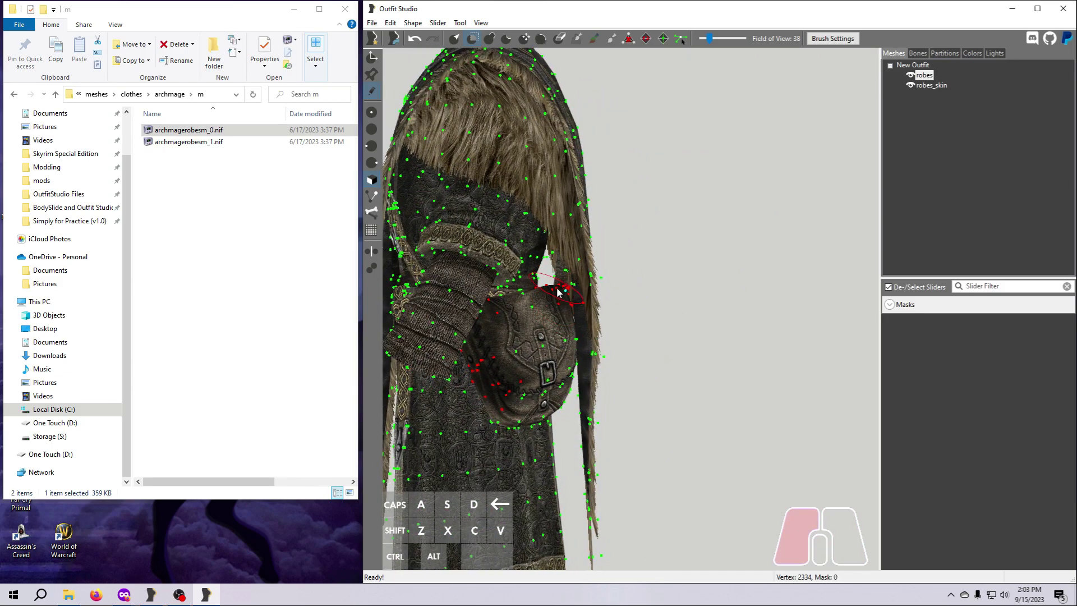
right_drag(558, 292, 474, 307)
key(s)
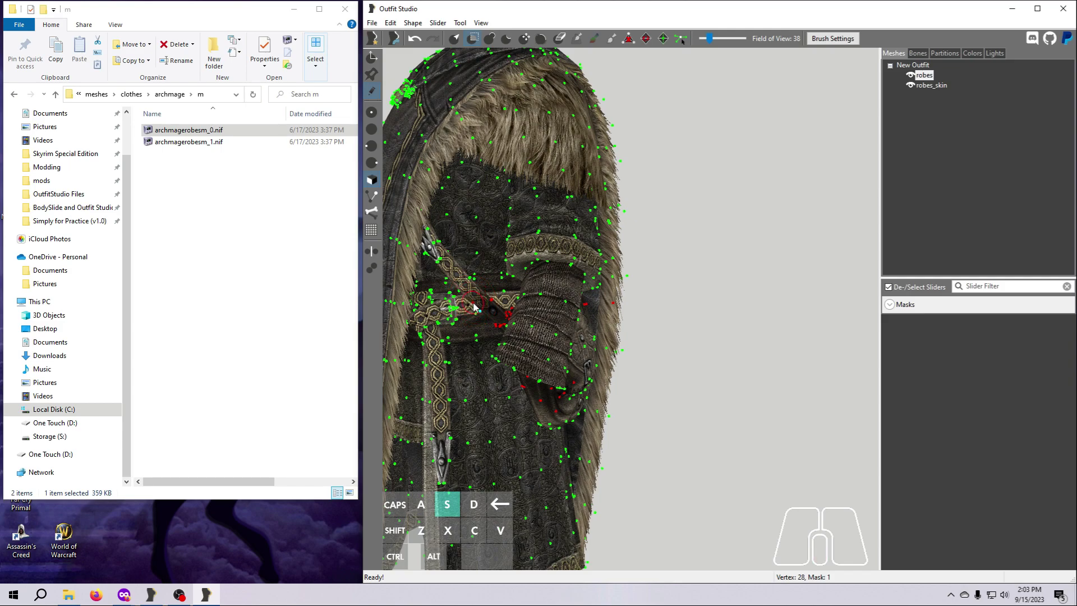
click(474, 306)
right_drag(639, 388, 579, 295)
click(579, 295)
Grow the mask across the pouches, satchel and strap on robes, and shrink it back off the surrounding cloth
key(d)
mouse_move(668, 401)
right_down()
mouse_move(691, 406)
mouse_move(671, 402)
right_up()
click(409, 209)
key(d)
scroll(690, 322, down, 2)
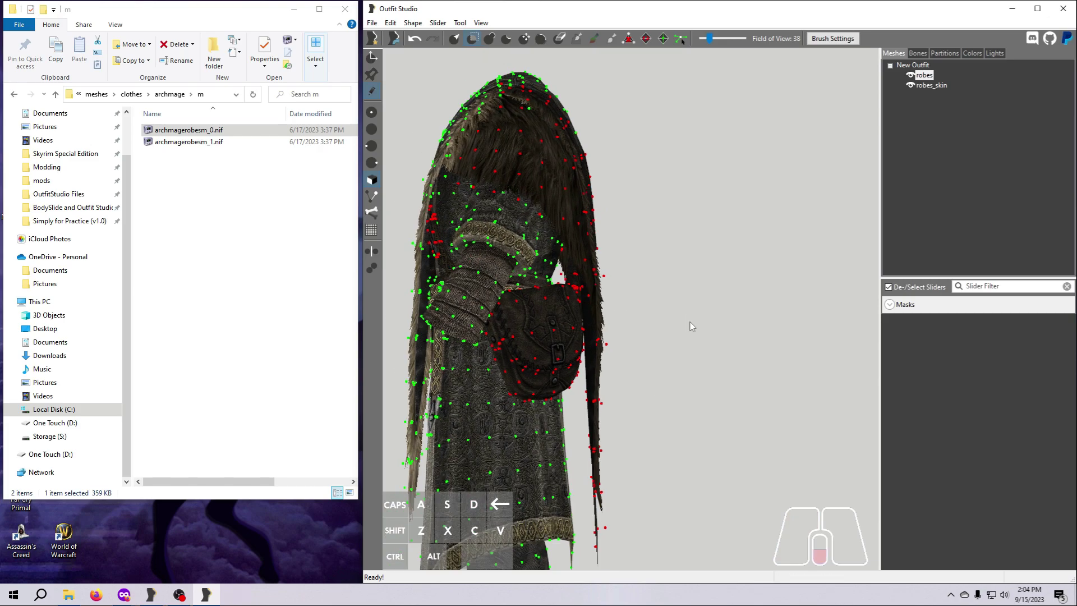
right_drag(690, 326, 737, 340)
key(a)
Display the robes shape as wireframe and invert its mask
click(912, 75)
click(912, 76)
right_drag(746, 301, 739, 339)
click(460, 22)
click(504, 127)
Save the current mask under the name pouchzap
click(900, 304)
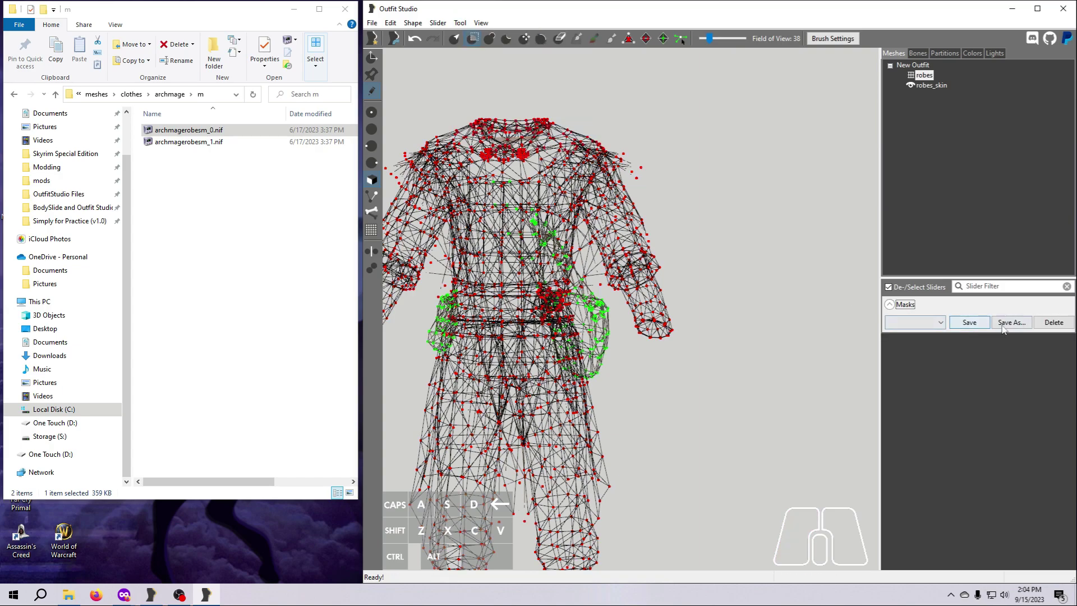
click(1005, 324)
text(pouchzap)
key(Return)
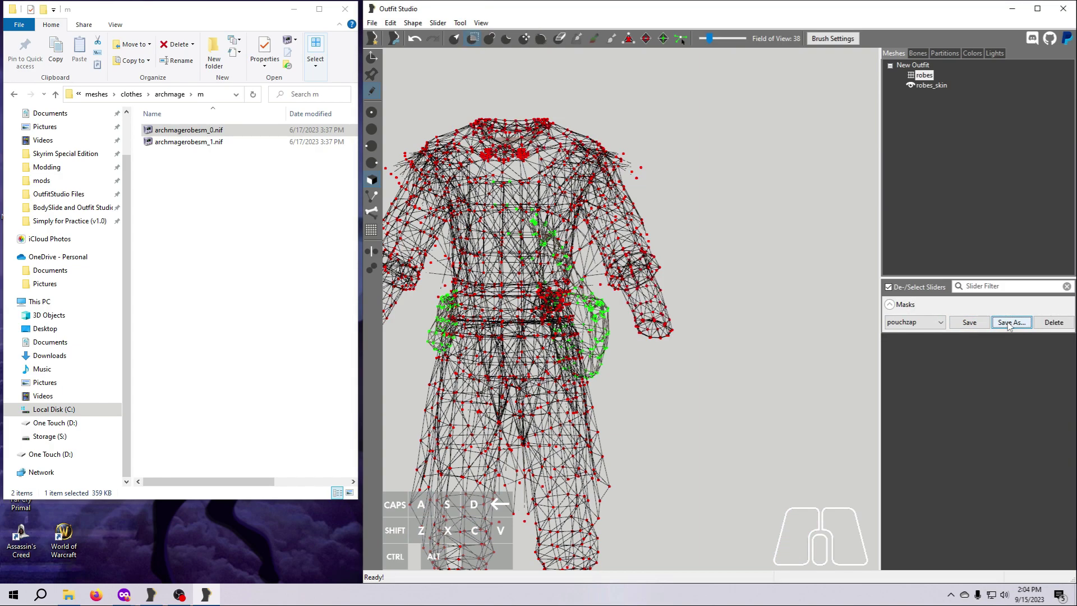
Return robes to textured display, try deleting the unmasked pouch and strap vertices, and clear the mask
click(910, 75)
mouse_move(781, 370)
right_down()
mouse_move(832, 344)
mouse_move(790, 353)
right_up()
click(412, 22)
click(432, 76)
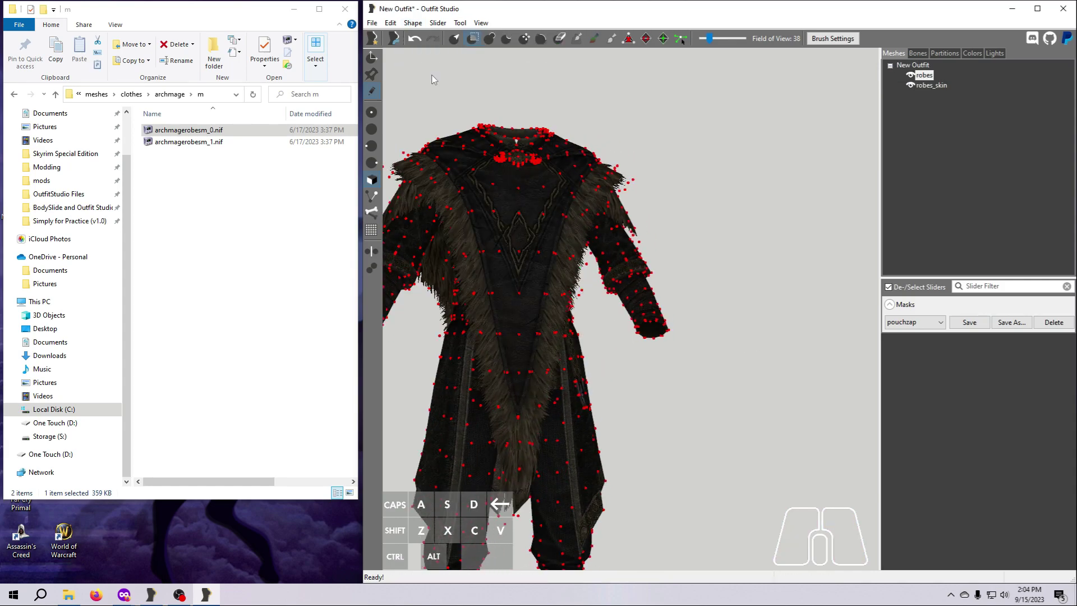
click(460, 26)
click(494, 142)
Inspect the belt area for leftover geometry and undo the mask clearing and the vertex deletion
right_drag(712, 333, 668, 338)
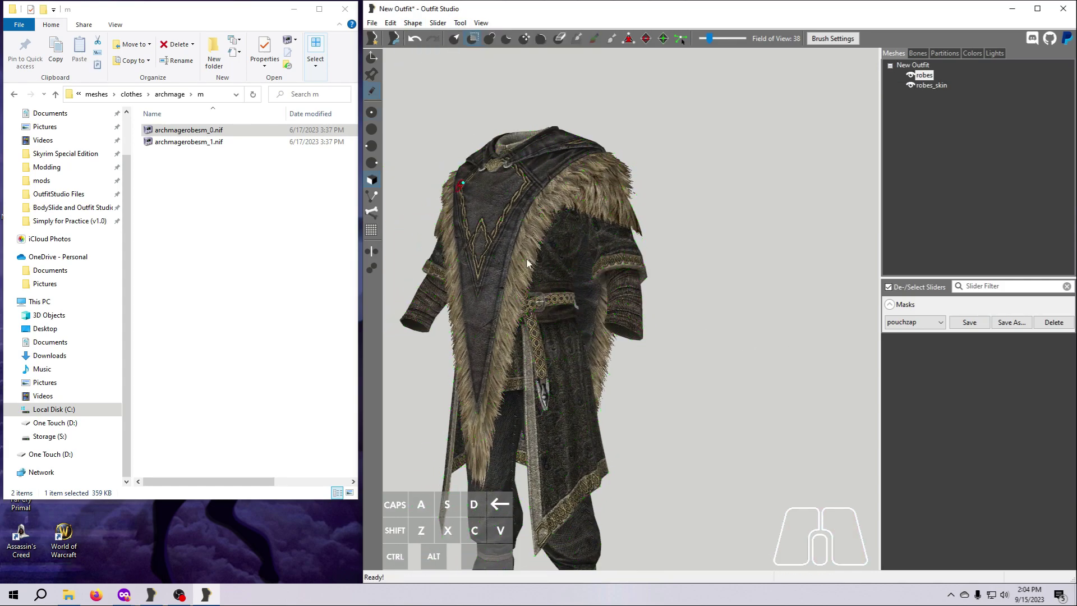
right_drag(587, 323, 684, 407)
scroll(652, 354, up, 3)
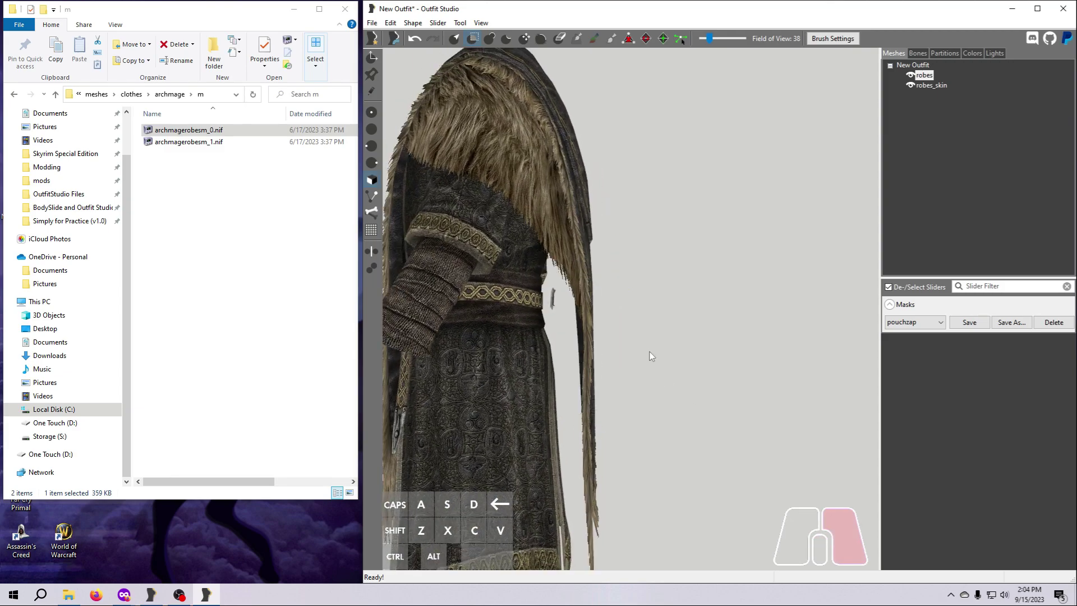
right_drag(652, 354, 563, 319)
click(414, 39)
click(414, 38)
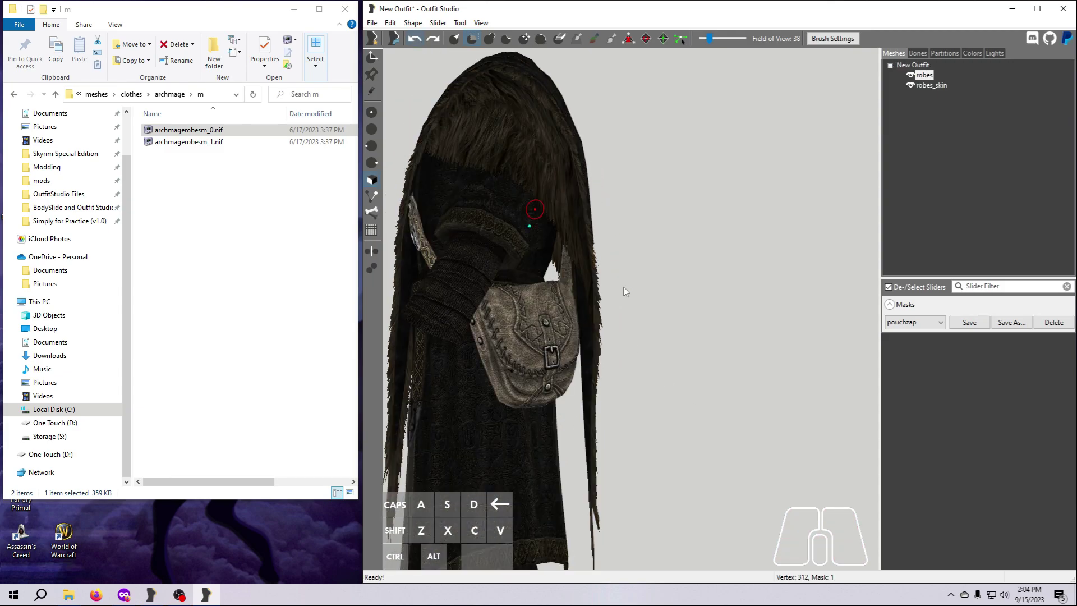
Reload the saved pouchzap mask with the mask brush active and display robes as wireframe
right_drag(688, 338, 748, 428)
scroll(748, 428, up, 2)
click(917, 322)
click(910, 333)
double_click(370, 91)
right_drag(667, 314, 711, 359)
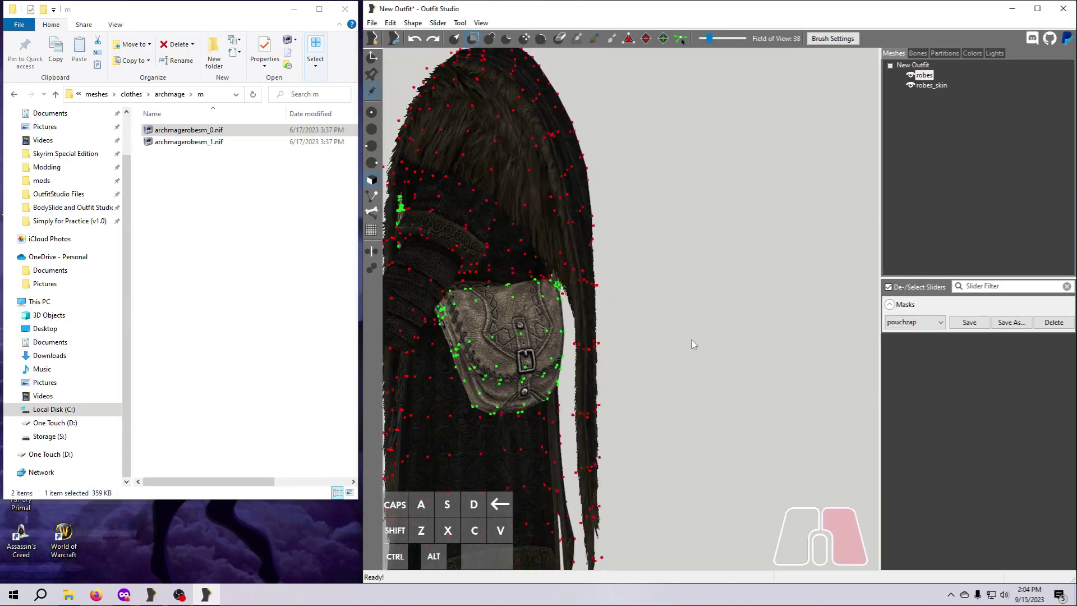
click(911, 74)
click(911, 74)
mouse_move(774, 344)
right_down()
mouse_move(743, 388)
mouse_move(795, 394)
mouse_move(814, 415)
right_up()
scroll(794, 406, up, 2)
scroll(794, 405, up, 3)
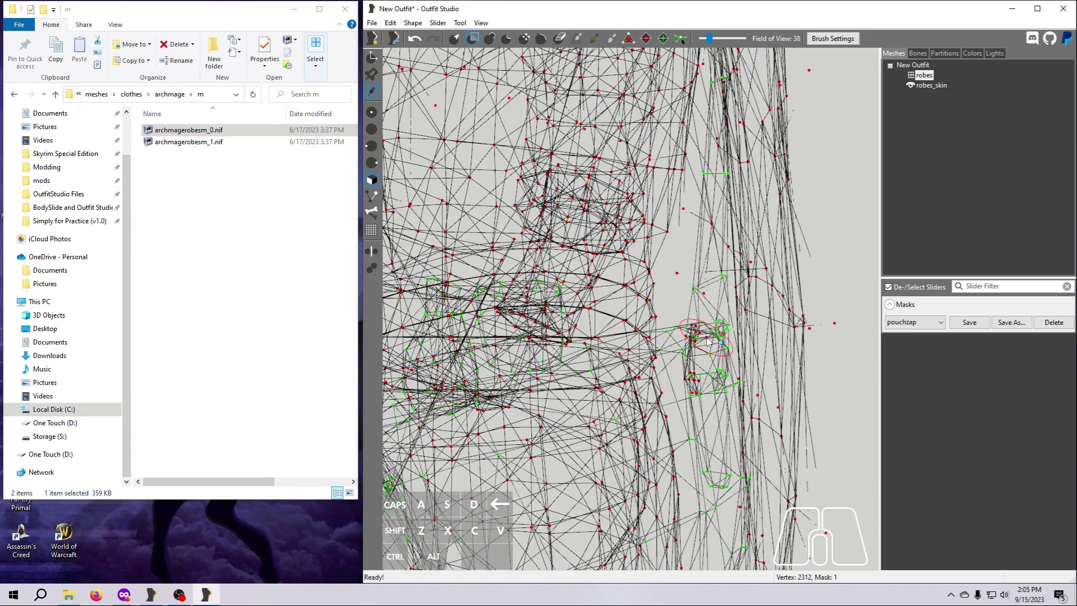
Try to correct the mask on the leftover vertices at the upper edge of the satchel
mouse_move(708, 340)
alt+mouse_down()
mouse_move(700, 336)
mouse_move(720, 339)
alt+mouse_up()
scroll(776, 385, down, 5)
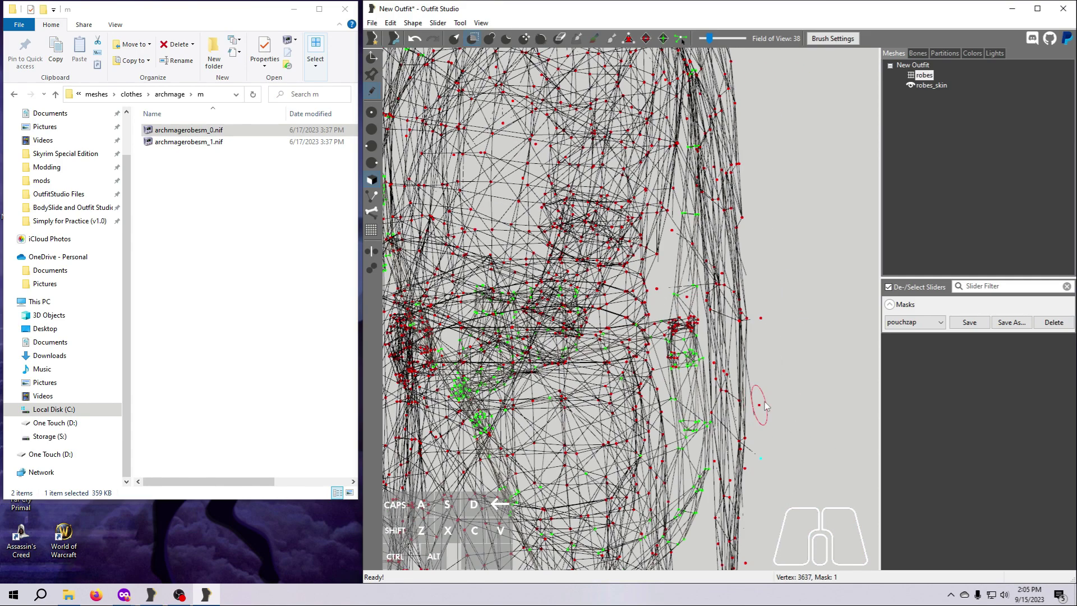
click(460, 23)
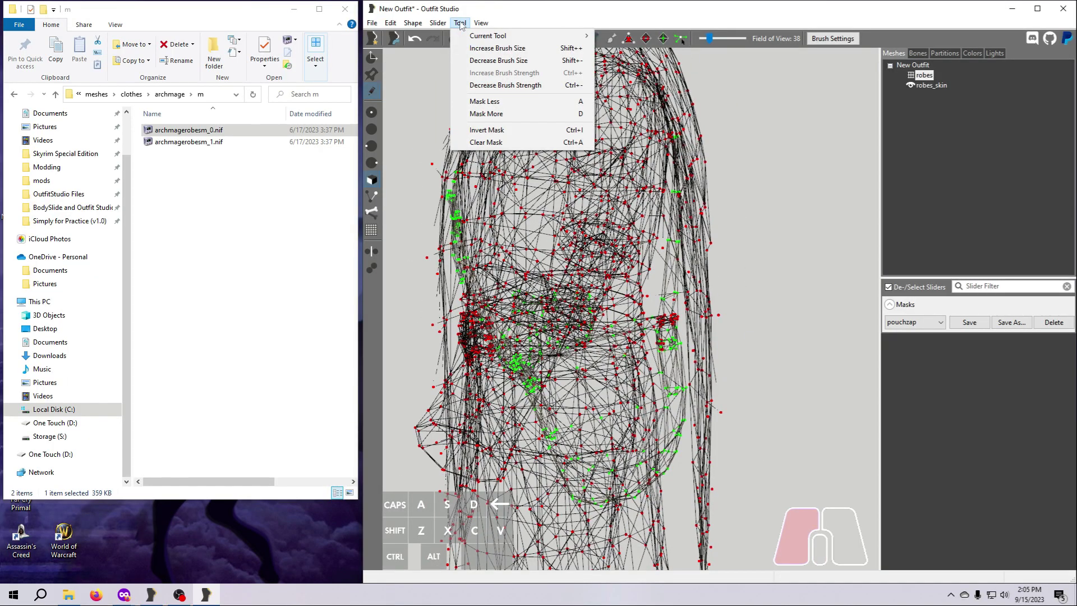
click(460, 22)
Reload the pouchzap mask and unmask the leftover vertices at the upper edge of the satchel
click(917, 322)
click(919, 335)
mouse_move(824, 387)
right_down()
mouse_move(805, 392)
mouse_move(831, 391)
right_up()
scroll(831, 392, up, 4)
middle_drag(831, 392, 682, 376)
right_drag(682, 376, 596, 386)
middle_drag(597, 385, 605, 386)
right_drag(606, 386, 618, 359)
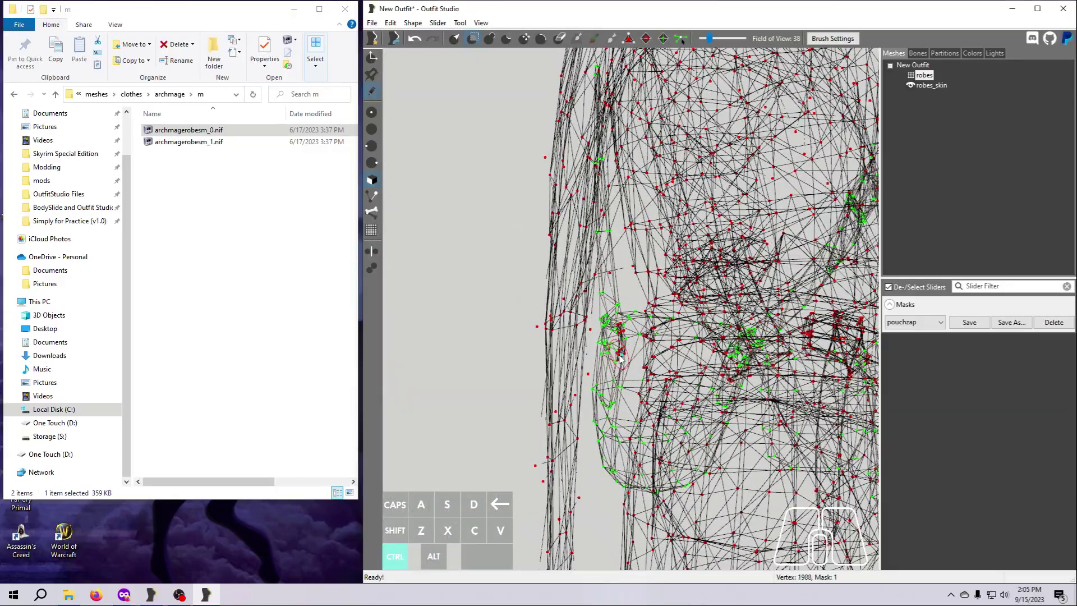
click(621, 342)
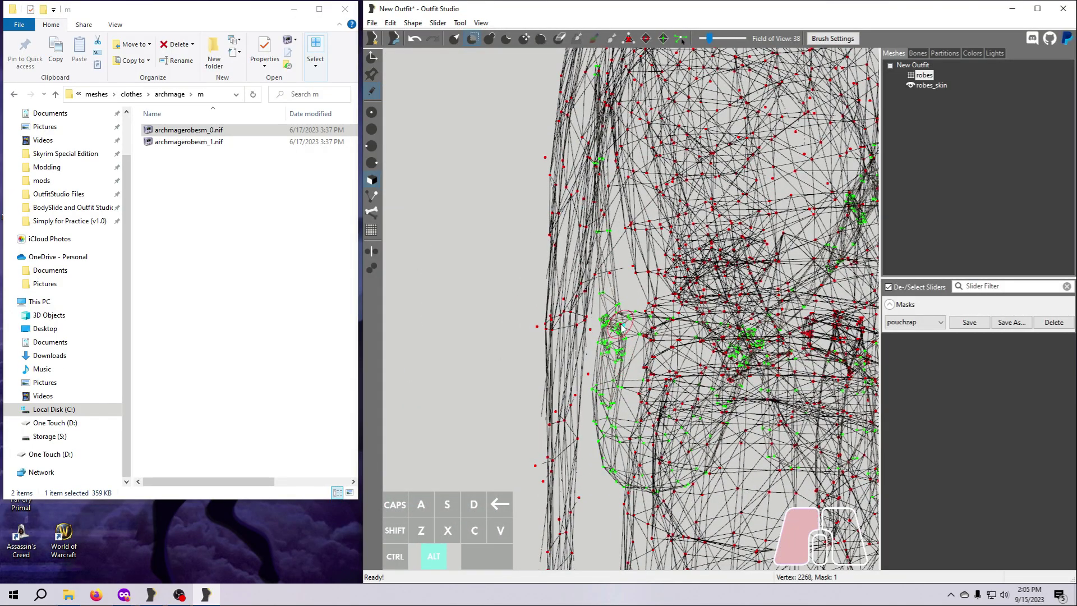
alt+drag(621, 330, 497, 428)
right_drag(497, 430, 646, 93)
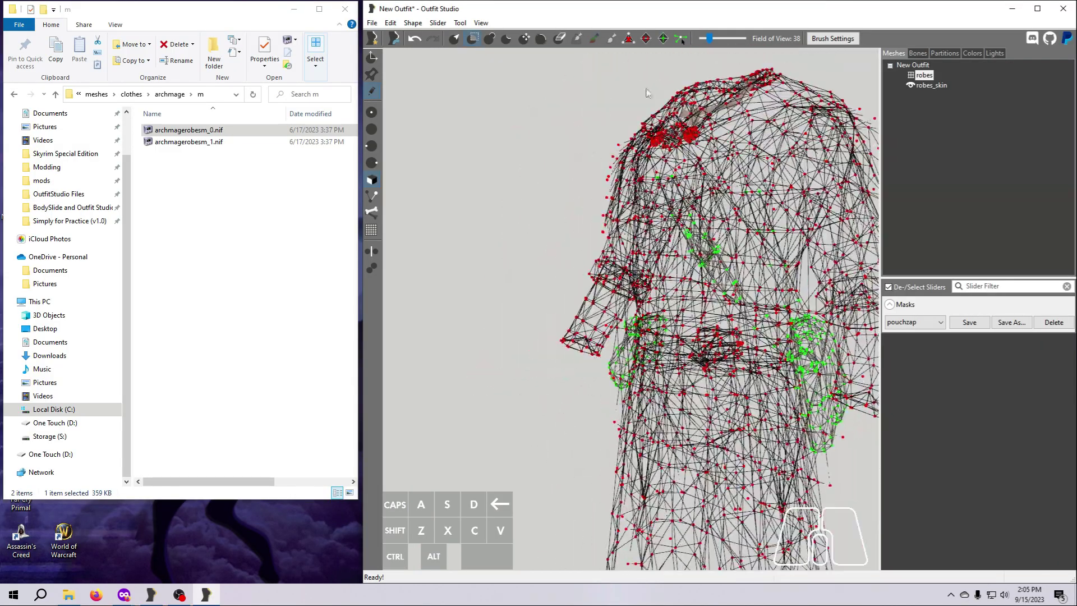
Return robes to textured display and save the corrected mask over pouchzap
click(913, 78)
scroll(813, 314, down, 3)
right_drag(771, 406, 813, 440)
click(969, 322)
Delete the unmasked pouch, satchel and strap vertices from robes and clear the mask
drag(424, 13, 423, 16)
click(412, 25)
click(431, 75)
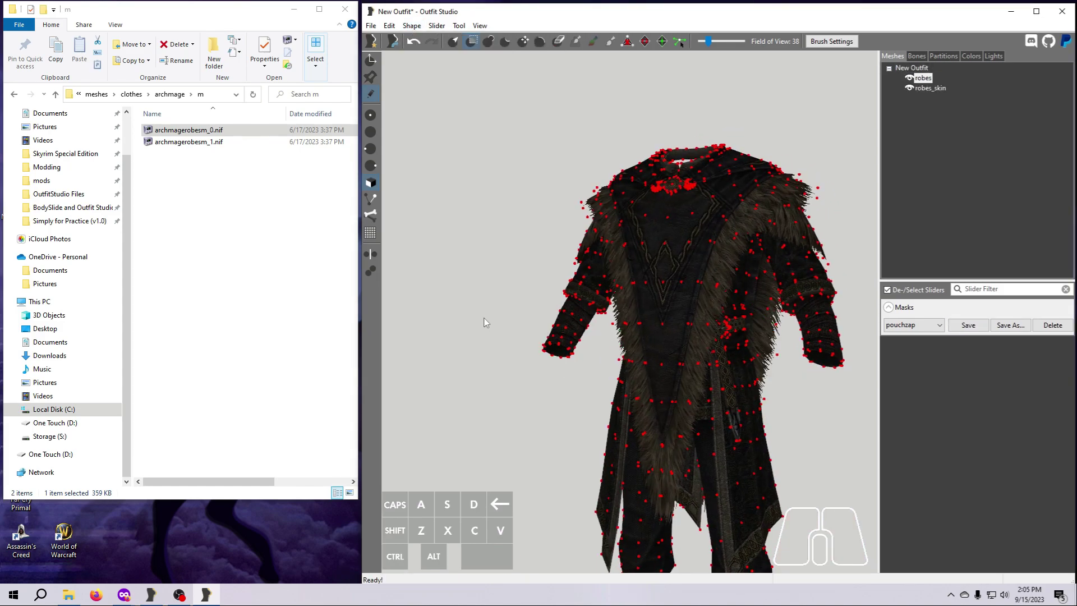
click(459, 25)
click(493, 144)
scroll(494, 403, up, 3)
right_drag(494, 403, 742, 423)
scroll(737, 421, down, 3)
middle_drag(675, 399, 693, 380)
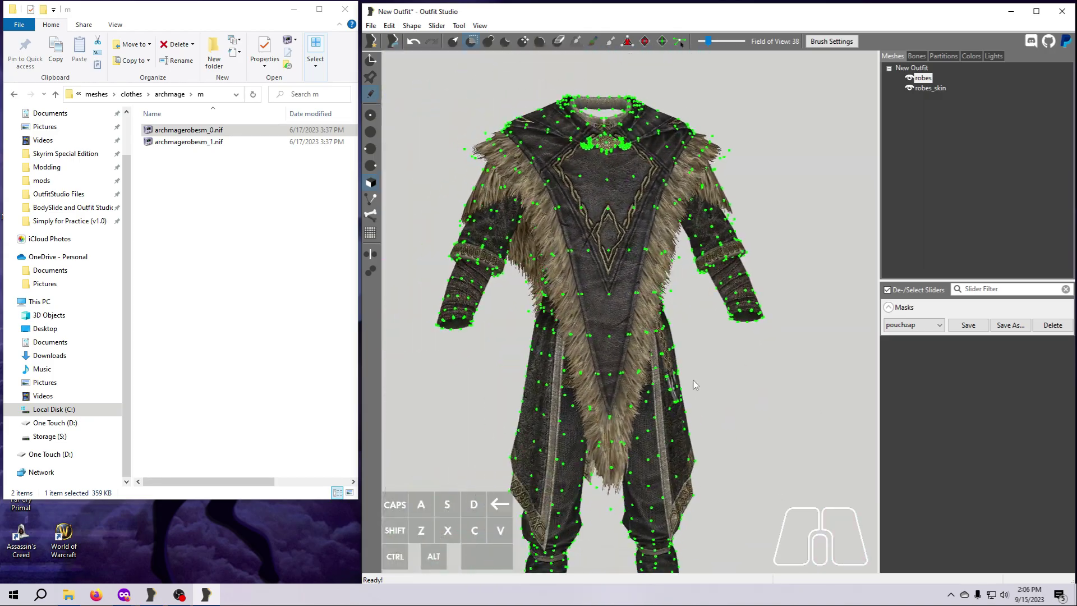
Export robes and robes_skin together to NIF as archmagerobesm_0_nopouch.nif in the archmage\m folder
scroll(689, 381, down, 2)
ctrl+click(930, 88)
right_click(922, 88)
mouse_move(931, 94)
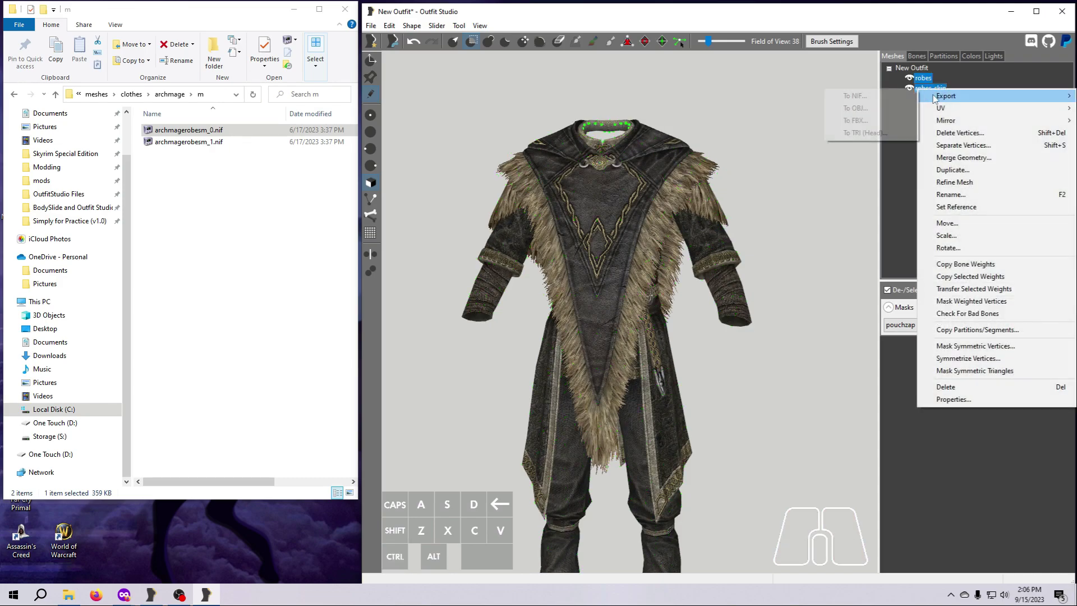
click(785, 95)
click(646, 60)
double_click(543, 125)
click(560, 114)
double_click(496, 415)
text(_0_nopouch.nif)
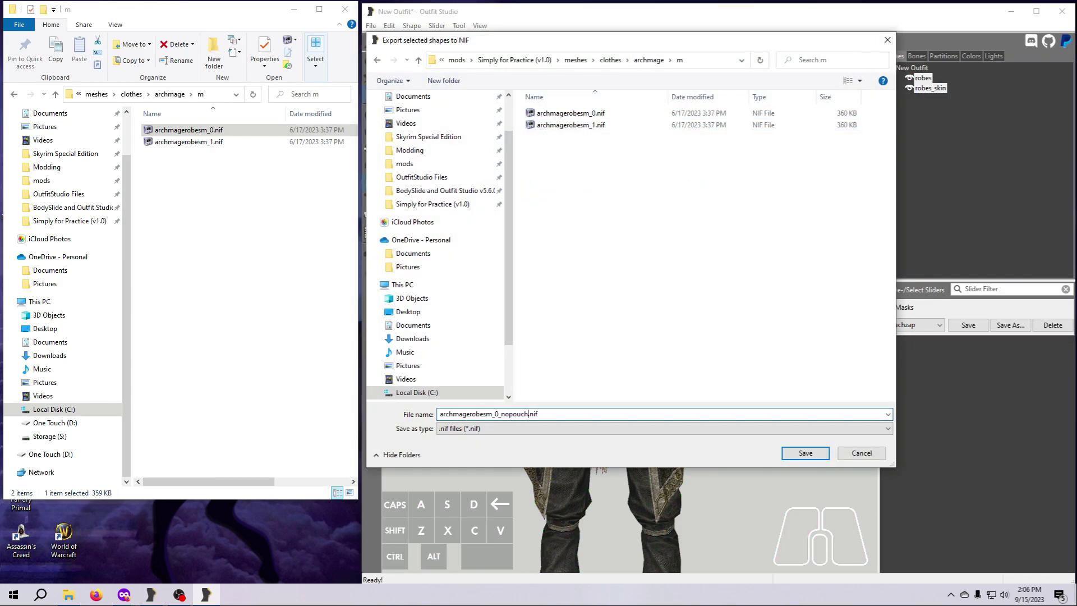
key(Return)
Delete the robes and robes_skin shapes from the project and load archmagerobesm_1.nif
right_click(927, 90)
click(947, 385)
click(779, 301)
drag(189, 153, 553, 315)
Apply the saved pouchzap mask to the new robes shape, delete the unmasked vertices and clear the mask
click(936, 325)
click(921, 336)
mouse_move(784, 419)
right_down()
mouse_move(851, 417)
mouse_move(698, 417)
mouse_move(796, 414)
right_up()
click(412, 26)
click(427, 77)
click(458, 26)
click(484, 145)
right_drag(720, 413, 743, 386)
Export robes and robes_skin together to NIF as archmagerobesm_1_nopouch.nif
ctrl+click(930, 88)
right_click(916, 88)
click(930, 94)
click(601, 138)
click(508, 414)
click(806, 453)
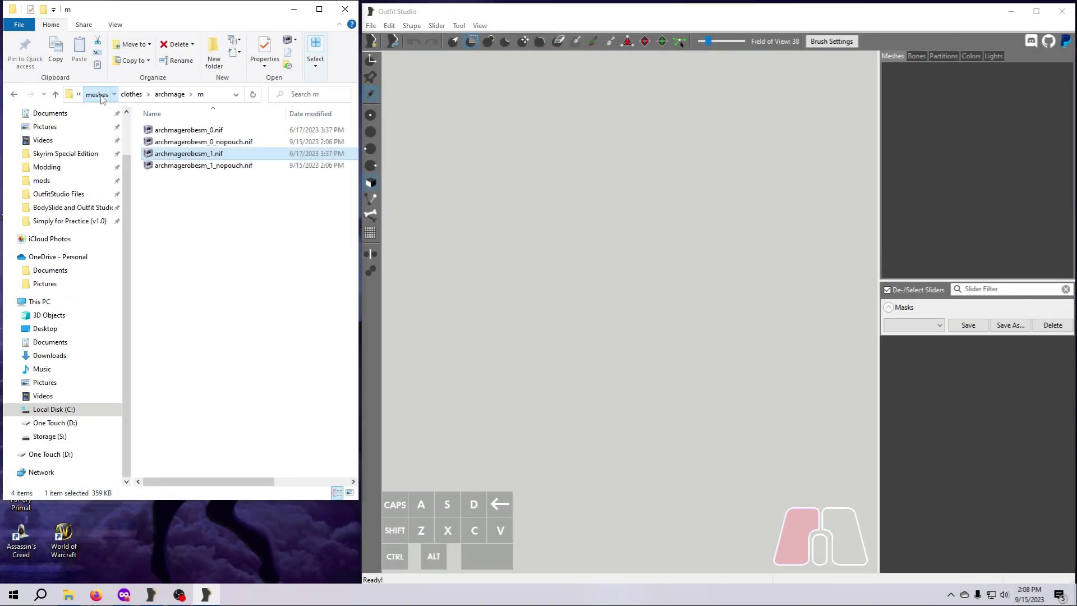
Load OriginalSimplyPants_0.nif from the simply_clothes\demo\Other folder into Outfit Studio and accept optimizing Skyrim NIFs for SSE
click(98, 95)
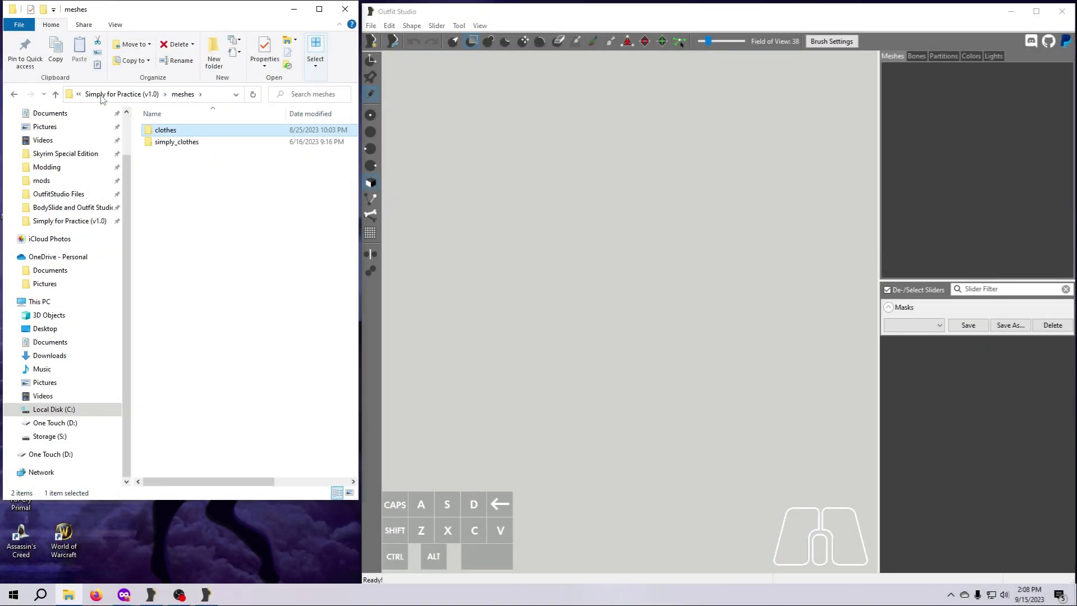
double_click(168, 141)
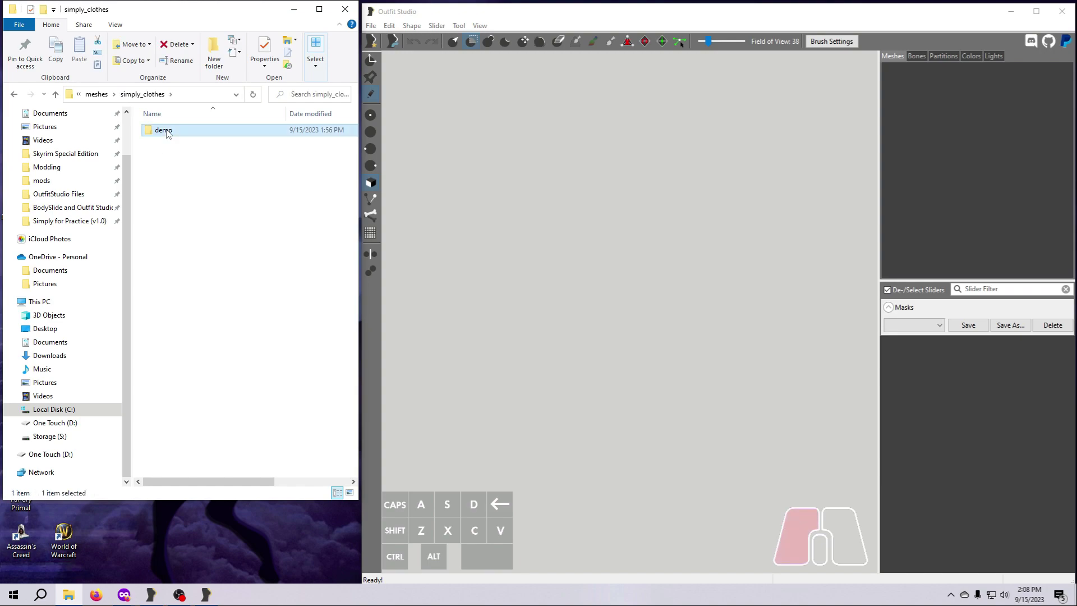
double_click(166, 130)
double_click(164, 153)
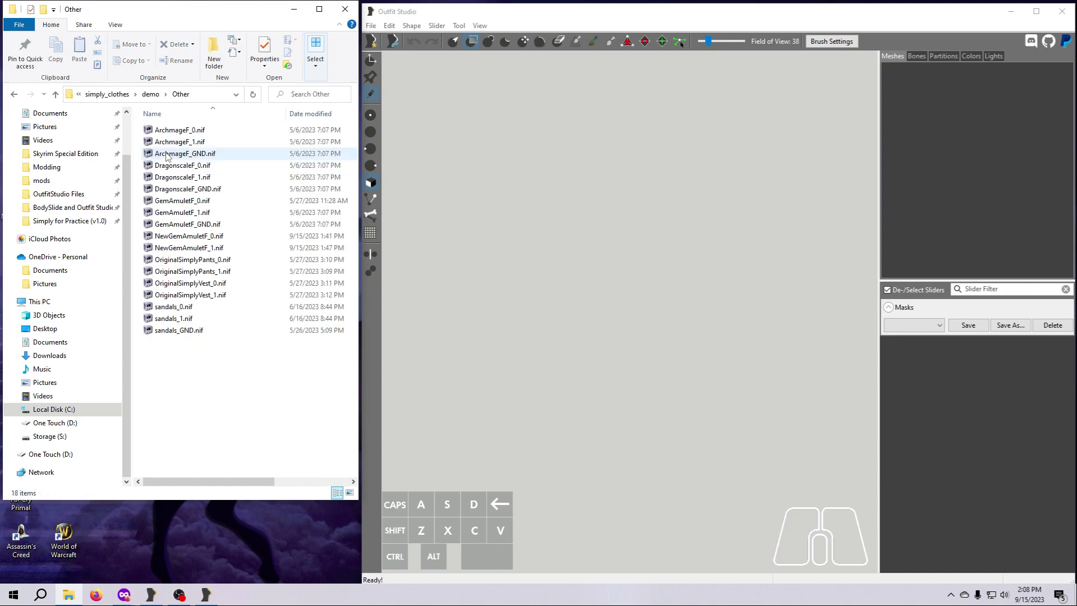
drag(168, 260, 544, 305)
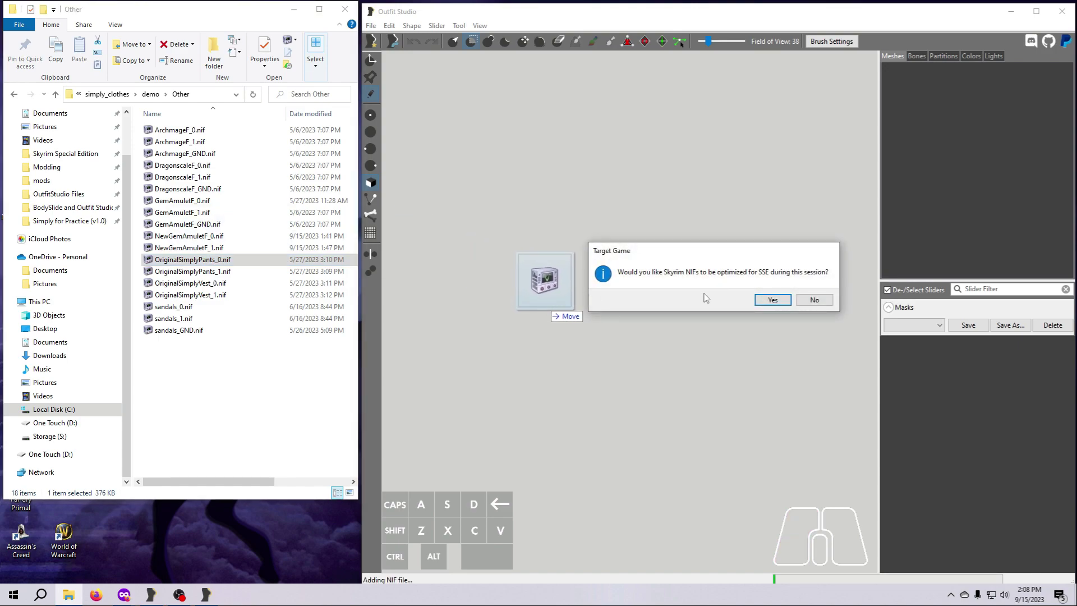
click(771, 300)
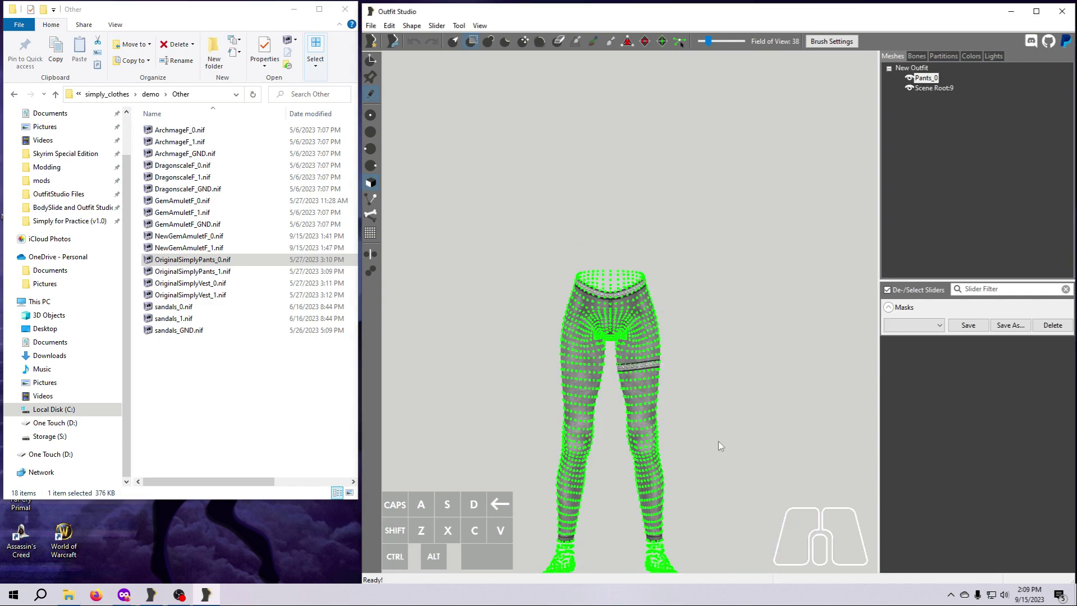
Mask all the vertices of both feet on the Pants_0 shape, with brush mirroring turned on
middle_drag(710, 463, 707, 384)
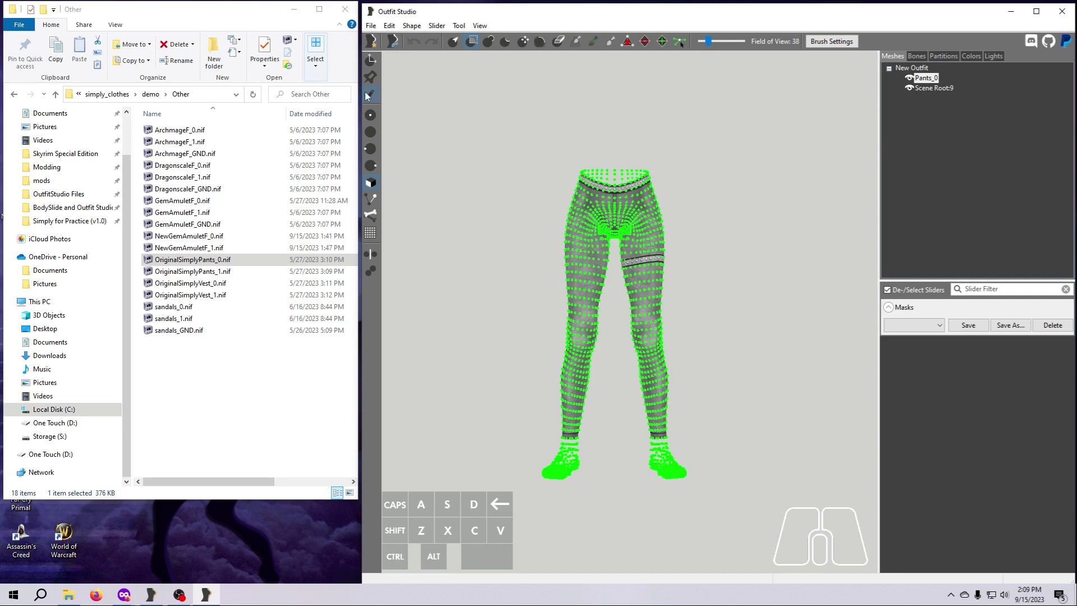
right_drag(536, 474, 610, 486)
scroll(656, 483, up, 2)
middle_drag(686, 481, 702, 376)
scroll(671, 437, up, 2)
right_drag(638, 462, 562, 473)
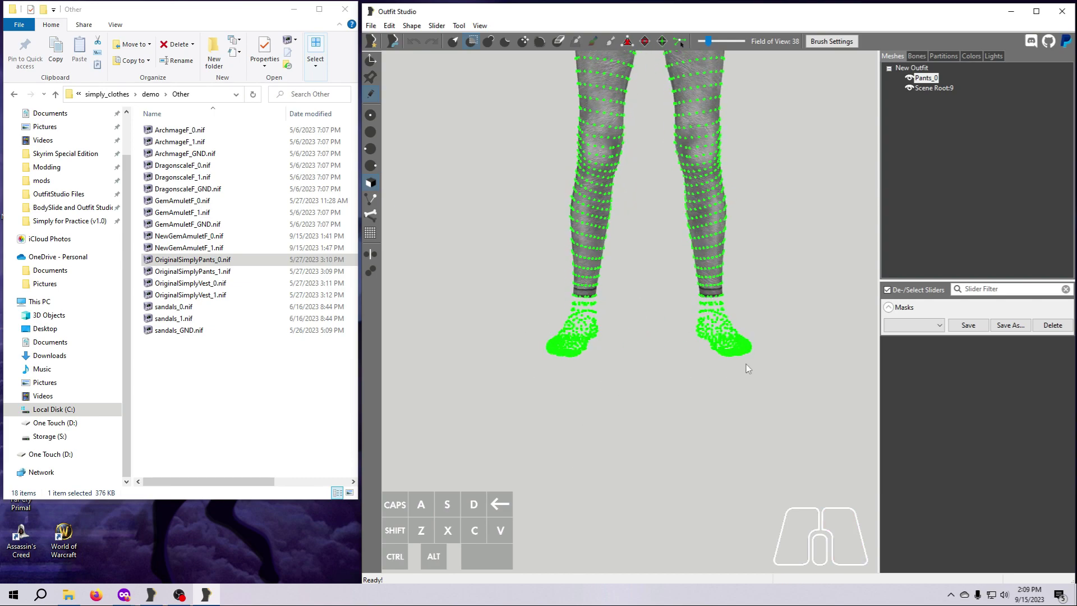
scroll(685, 423, up, 3)
right_drag(658, 440, 693, 493)
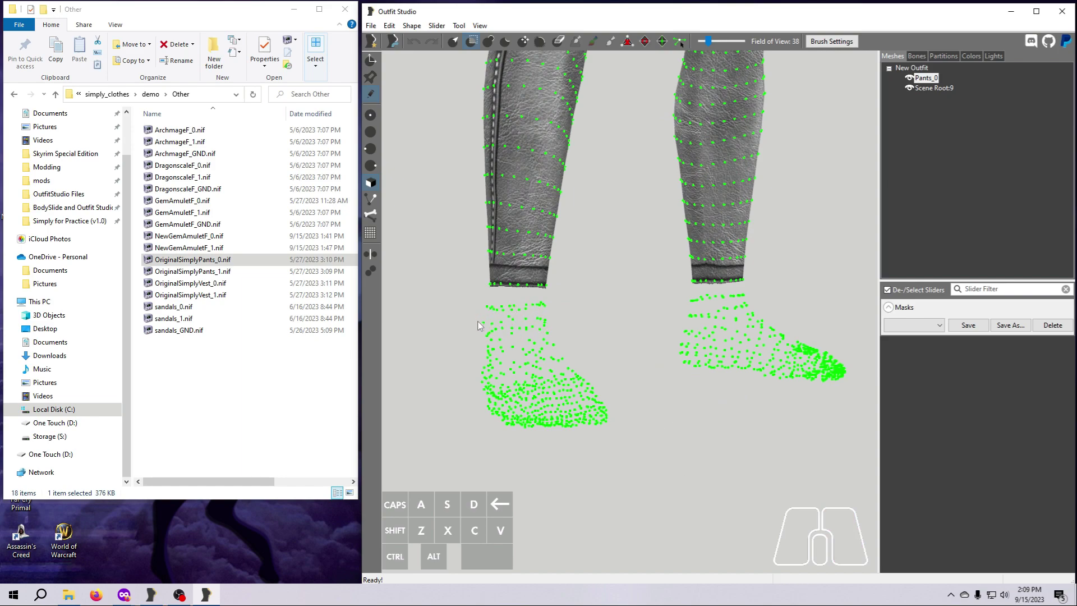
mouse_move(480, 324)
mouse_down()
mouse_move(518, 321)
mouse_move(496, 342)
mouse_up()
click(368, 253)
drag(452, 296, 541, 397)
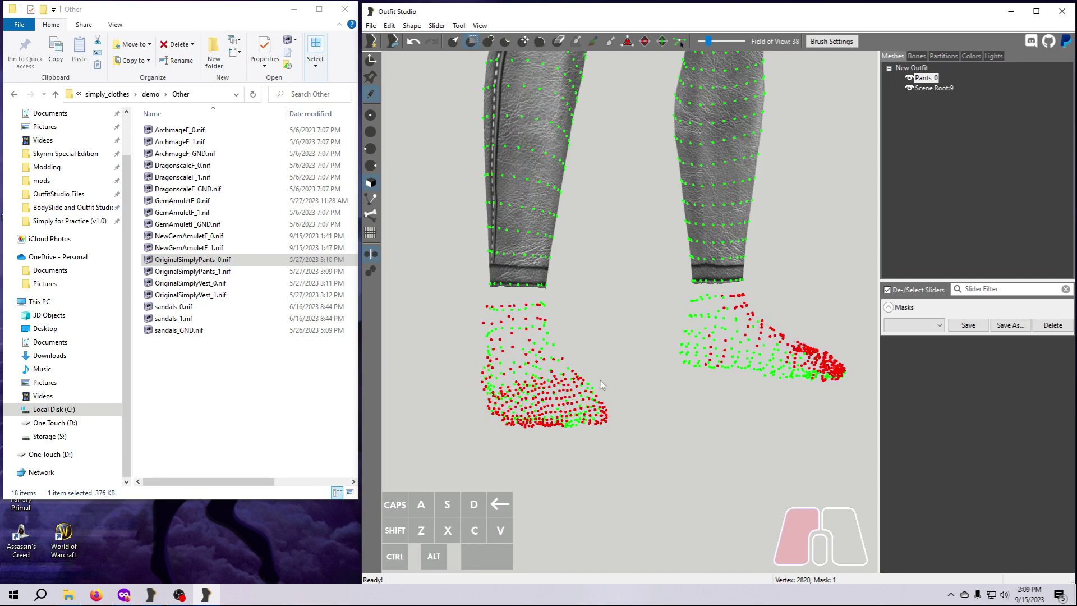
right_drag(602, 385, 658, 451)
mouse_move(655, 426)
mouse_down()
mouse_move(687, 457)
mouse_move(642, 453)
mouse_up()
mouse_move(645, 471)
right_down()
mouse_move(624, 450)
mouse_move(650, 436)
right_up()
drag(780, 335, 750, 386)
right_drag(685, 436, 625, 396)
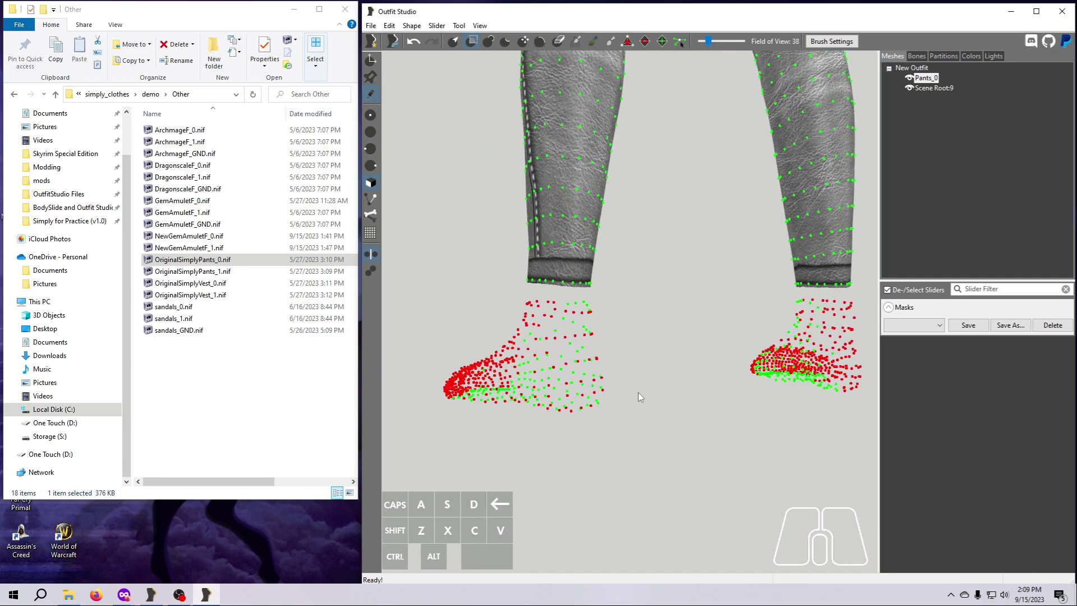
drag(600, 381, 457, 398)
drag(580, 379, 589, 391)
right_drag(628, 412, 544, 395)
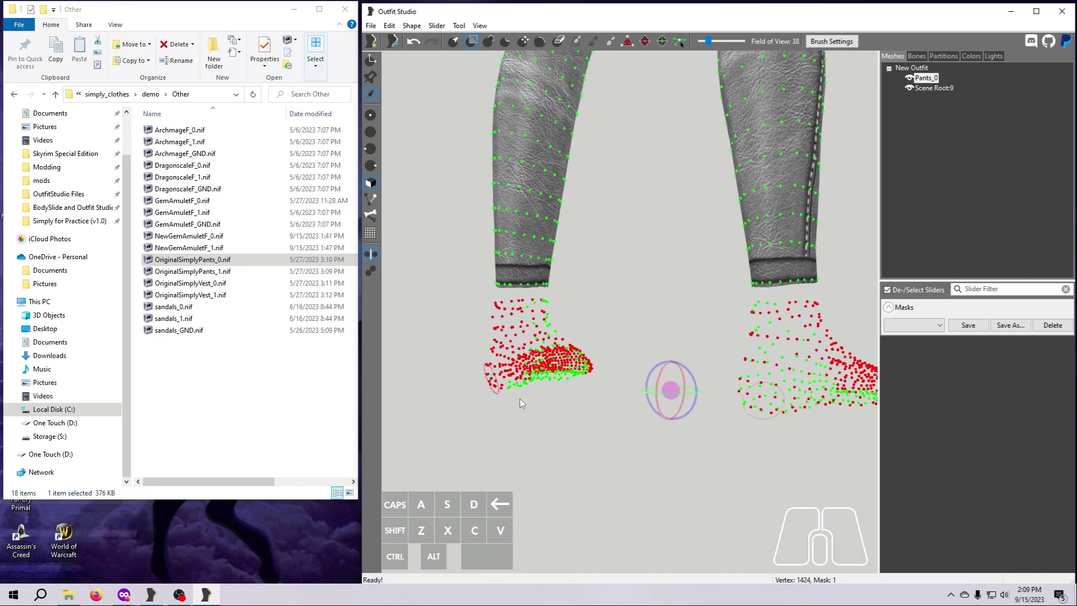
mouse_move(527, 308)
mouse_down()
mouse_move(550, 324)
mouse_move(521, 384)
mouse_up()
right_drag(666, 406, 638, 397)
mouse_move(693, 394)
mouse_down()
mouse_move(754, 375)
mouse_move(822, 412)
mouse_up()
right_drag(808, 417, 611, 359)
drag(533, 325, 542, 350)
right_drag(541, 351, 511, 372)
mouse_move(537, 372)
mouse_down()
mouse_move(529, 365)
mouse_move(537, 376)
mouse_up()
mouse_move(537, 376)
right_down()
mouse_move(734, 392)
mouse_move(789, 415)
right_up()
Invert the mask on Pants_0, delete the unmasked foot vertices and clear the mask
click(458, 25)
click(497, 134)
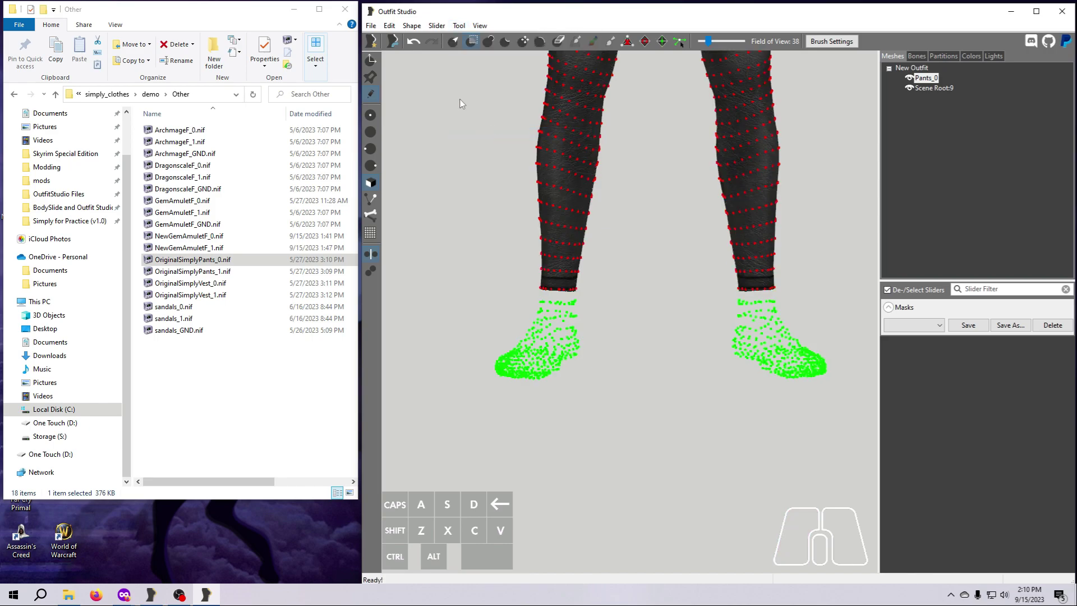
click(412, 25)
click(438, 76)
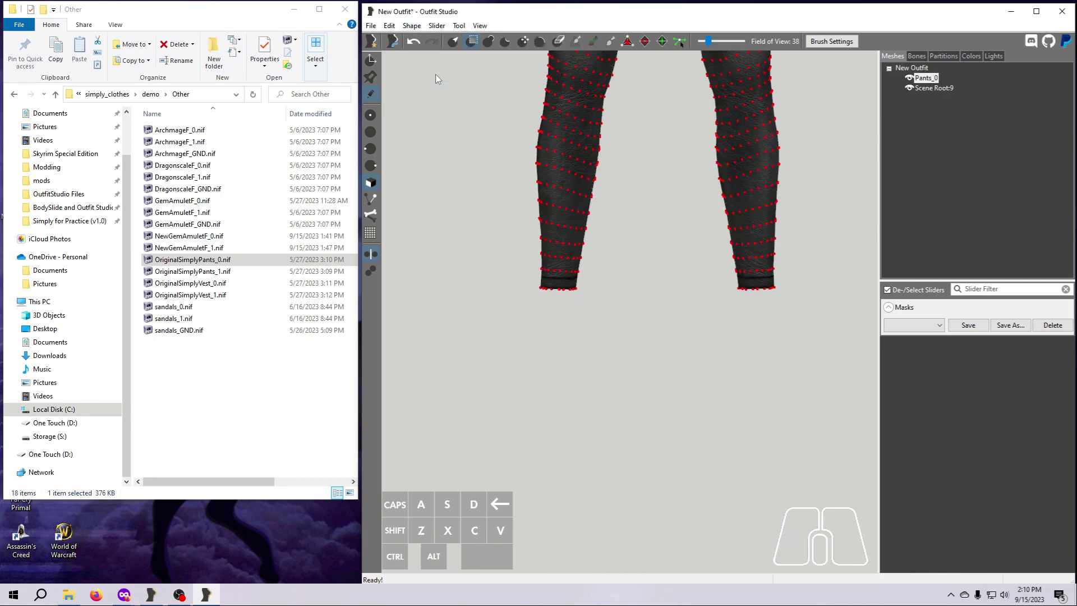
click(456, 25)
click(485, 144)
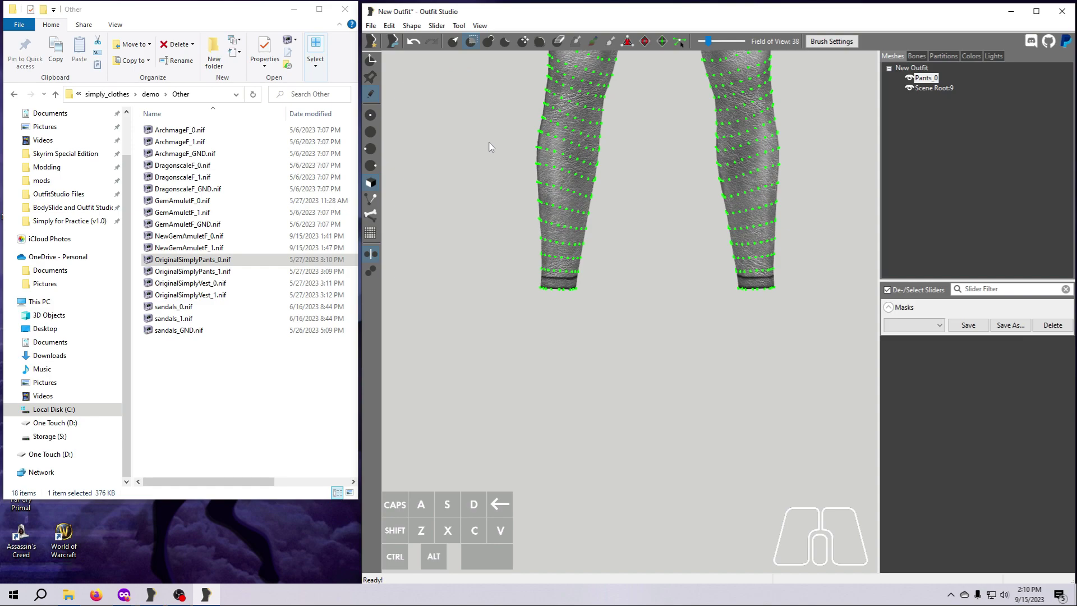
Examine the cuffs and legs of Pants_0 from several angles for leftover foot vertices
scroll(627, 356, up, 6)
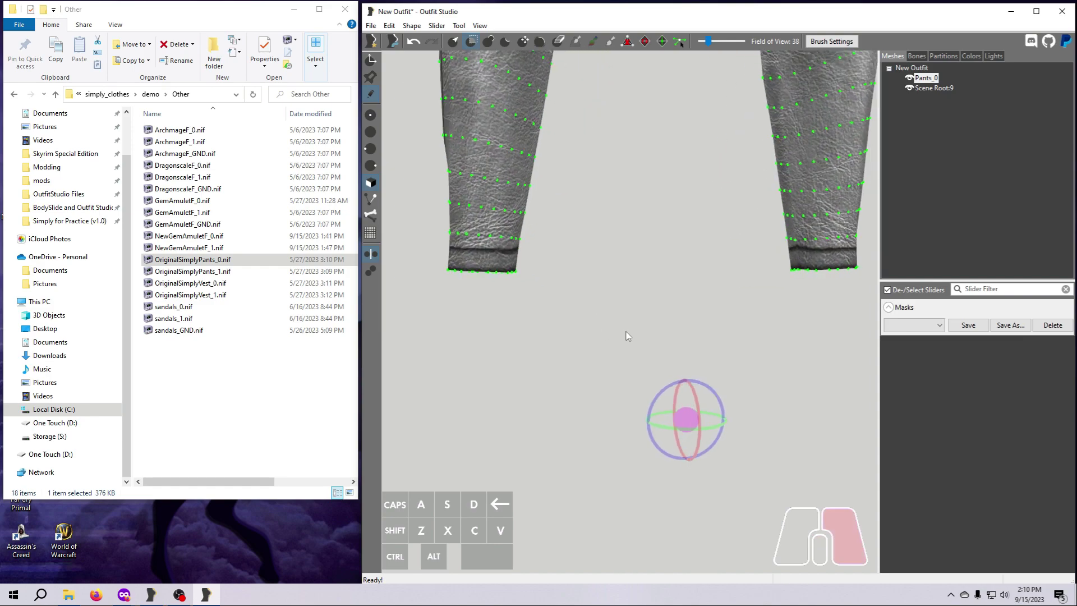
right_drag(627, 356, 838, 331)
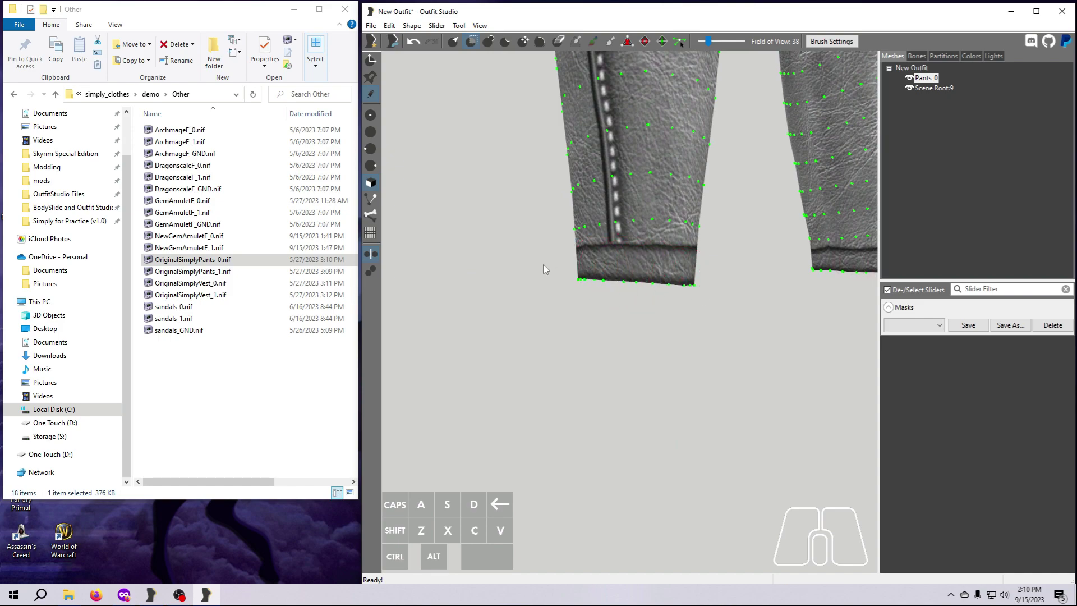
click(454, 42)
scroll(665, 350, down, 4)
right_drag(618, 354, 736, 358)
middle_drag(693, 219, 671, 356)
scroll(687, 348, down, 4)
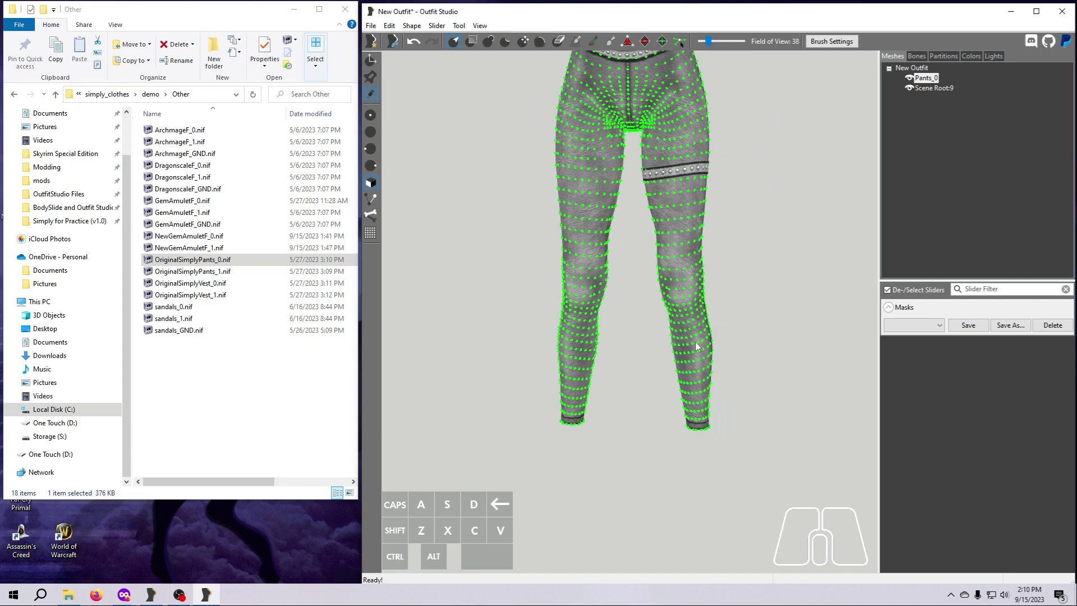
Export Pants_0 and Scene Root:9 together to NIF as OriginalSimplyPants_0_fixed.nif in the demo\Other folder
shift+click(918, 87)
right_click(917, 86)
mouse_move(932, 94)
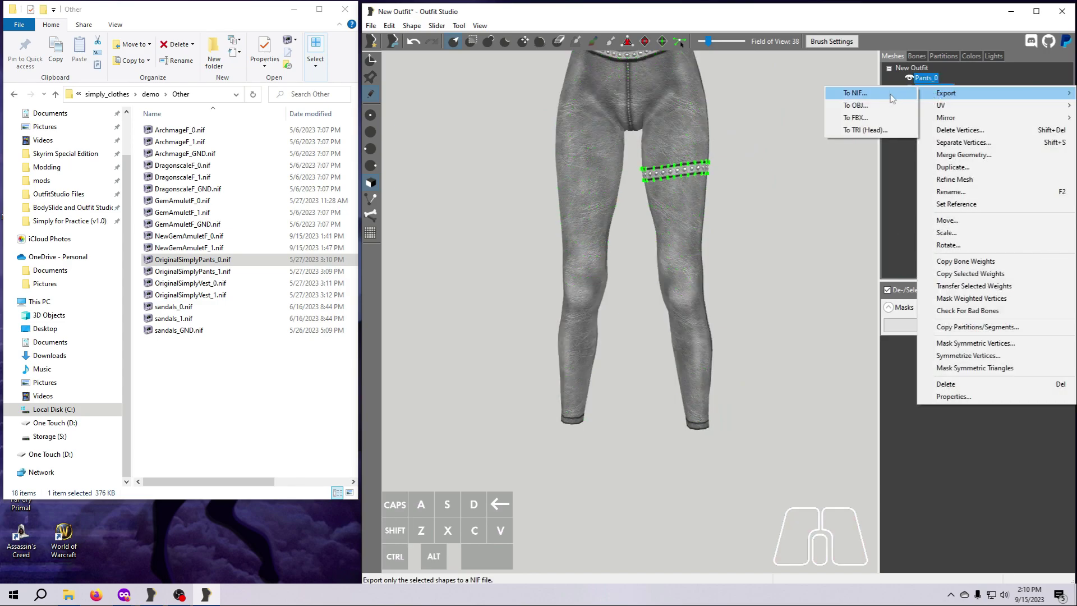
click(891, 99)
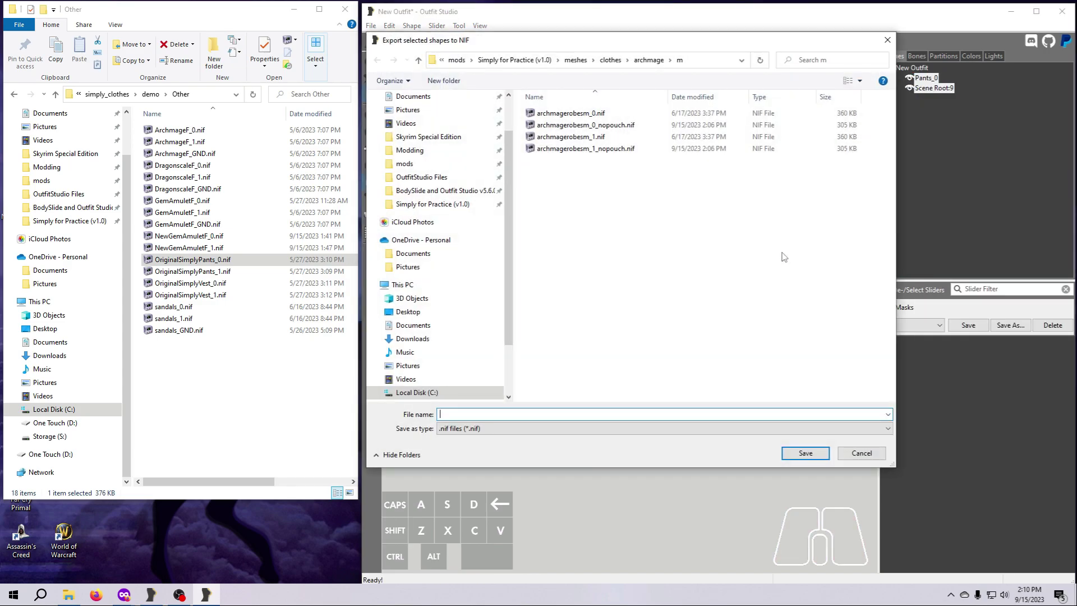
click(576, 59)
double_click(560, 125)
double_click(550, 114)
double_click(546, 137)
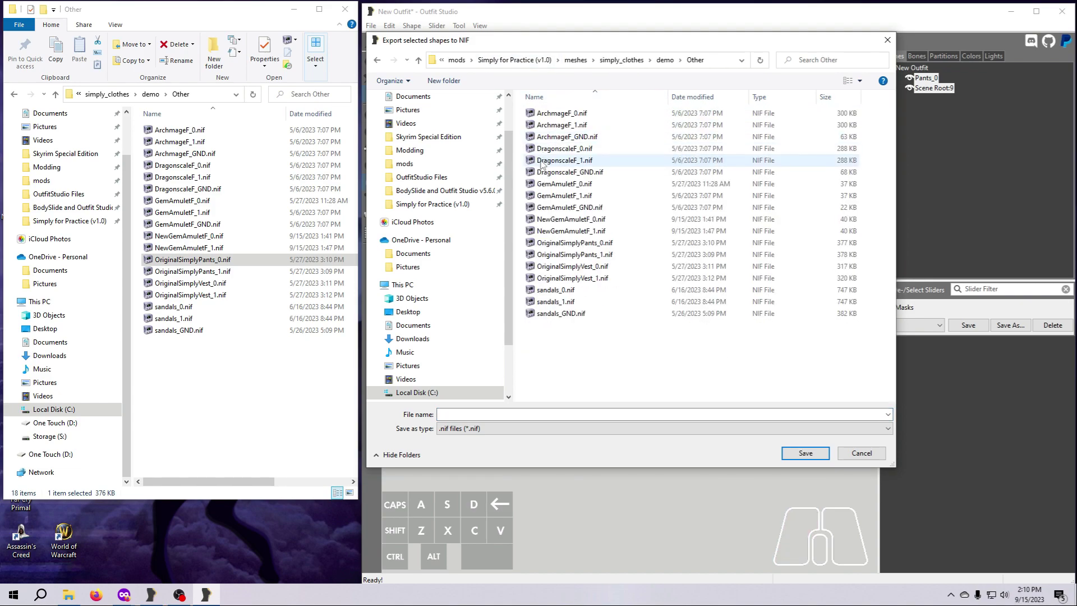
click(572, 243)
double_click(507, 414)
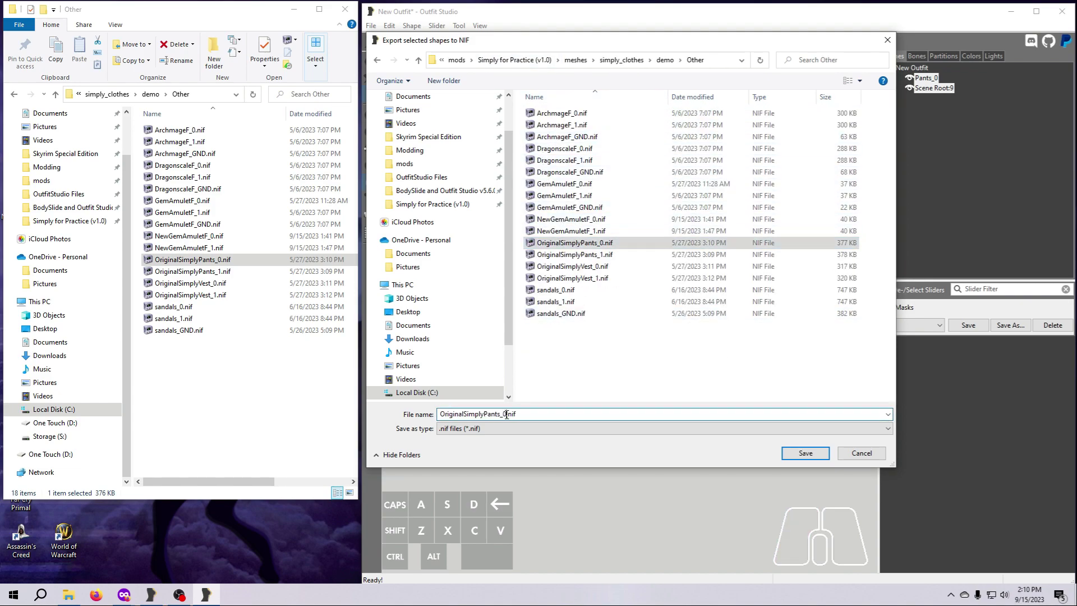
text(_fixed)
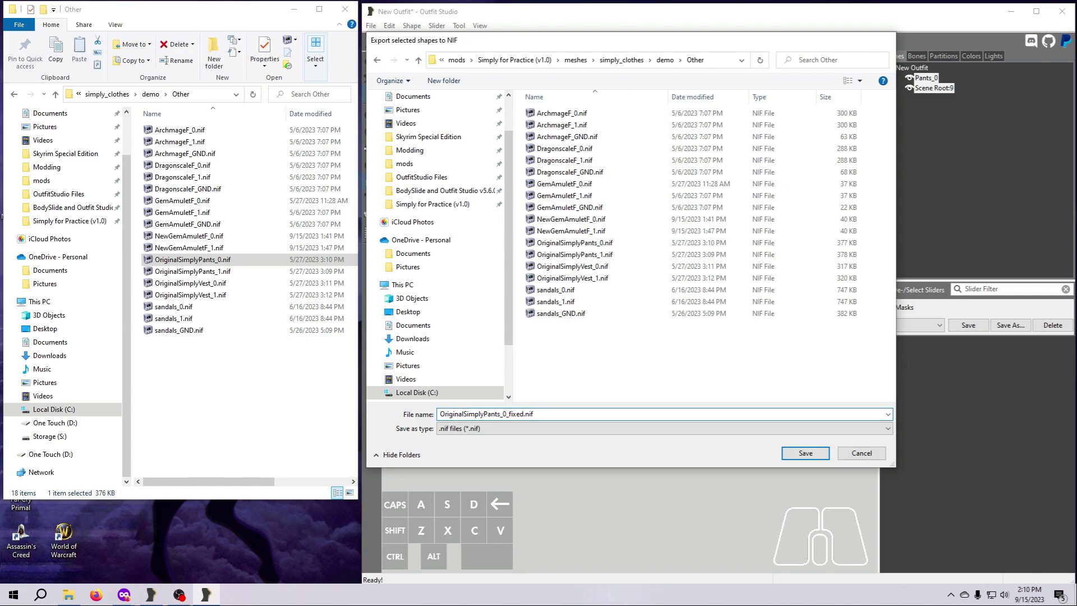
key(Return)
Unload the current project and load OriginalSimplyPants_1.nif
click(371, 26)
click(392, 78)
click(740, 307)
click(216, 284)
drag(216, 284, 613, 301)
Mask all the vertices of both feet on the Pants_1 shape
scroll(589, 281, up, 5)
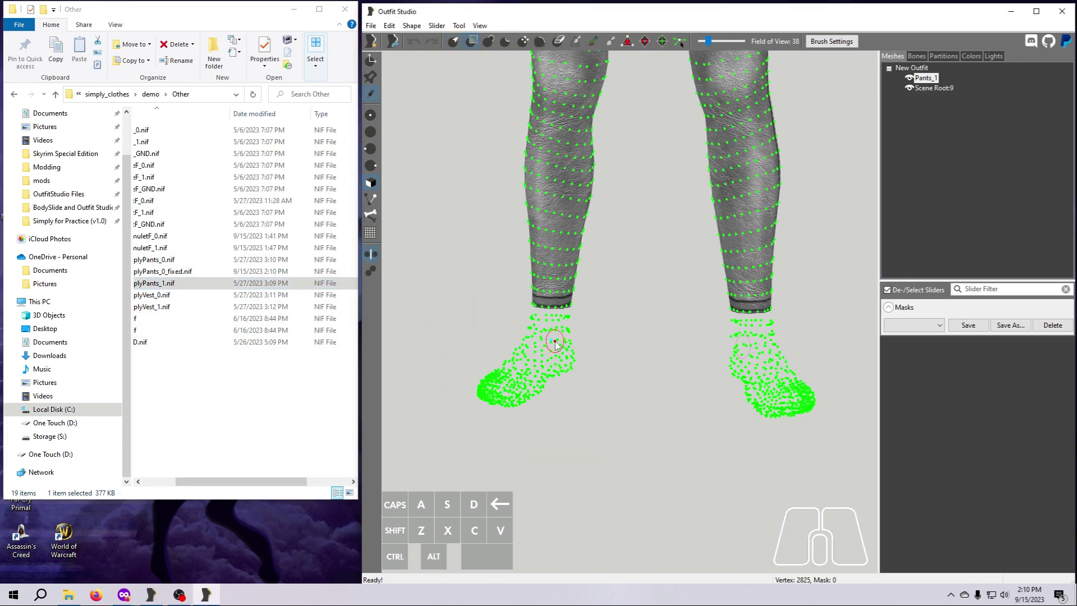
drag(555, 344, 543, 325)
right_drag(547, 336, 623, 362)
drag(533, 352, 534, 361)
right_drag(549, 387, 684, 404)
drag(735, 346, 731, 353)
drag(715, 388, 736, 399)
right_drag(791, 427, 675, 429)
drag(586, 377, 712, 418)
right_drag(705, 448, 628, 440)
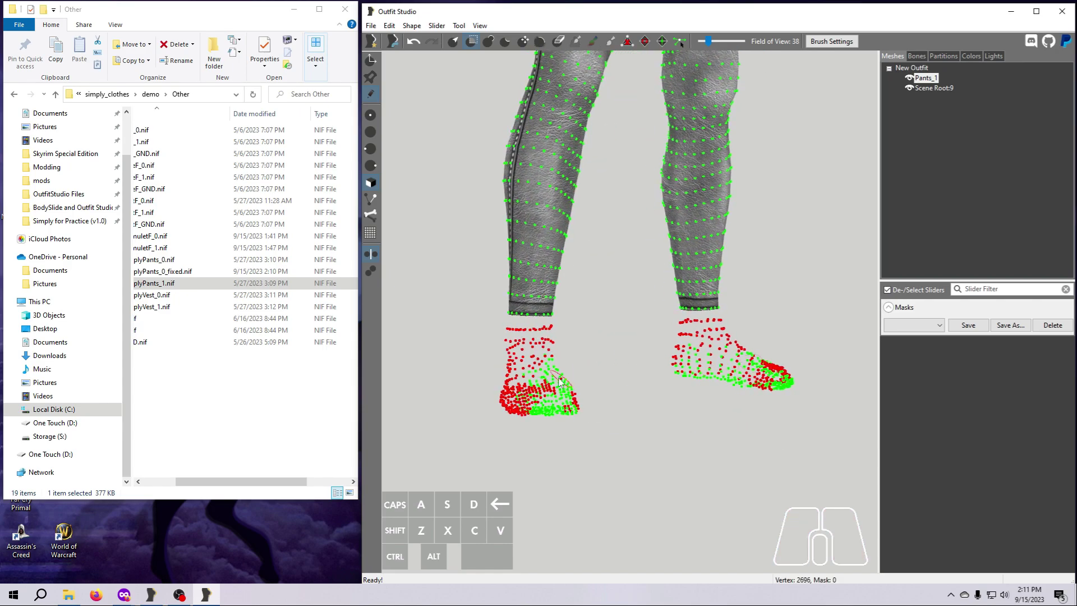
mouse_move(561, 374)
mouse_down()
mouse_move(533, 408)
mouse_move(564, 405)
mouse_up()
right_drag(572, 429, 488, 429)
drag(584, 344, 582, 349)
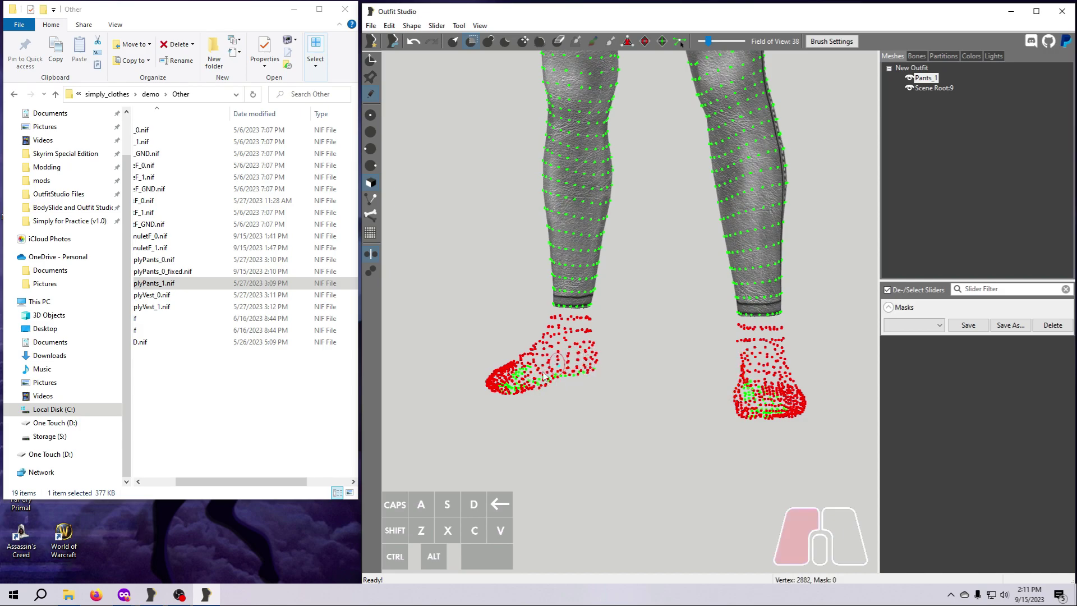
drag(527, 381, 507, 391)
right_drag(639, 412, 600, 401)
drag(588, 372, 587, 382)
mouse_move(585, 385)
right_down()
mouse_move(595, 366)
mouse_move(632, 443)
mouse_move(592, 448)
mouse_move(818, 440)
mouse_move(615, 441)
right_up()
Invert the mask on Pants_1, delete the unmasked foot vertices and clear the mask
click(459, 26)
click(485, 133)
click(414, 28)
click(429, 81)
click(458, 26)
click(485, 144)
Export Pants_1 and Scene Root:9 together to NIF as OriginalSimplyPants_1_fixed.nif in the demo\Other folder
right_drag(541, 375, 896, 388)
scroll(686, 303, down, 3)
middle_drag(686, 303, 639, 480)
right_click(933, 89)
mouse_move(942, 90)
click(847, 92)
click(590, 255)
click(503, 414)
click(503, 415)
text(1)
key(Delete)
key(Return)
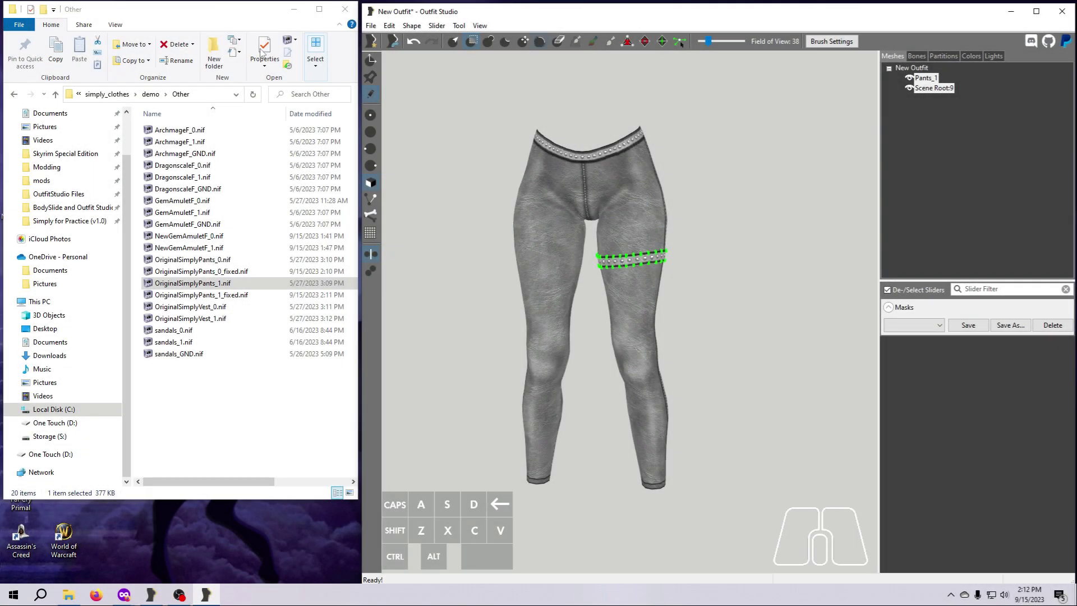
Open newoutfitnoband_0.nif and newoutfitnoband_1.nif from the demo folder in NifSkope and place their windows side by side
click(150, 95)
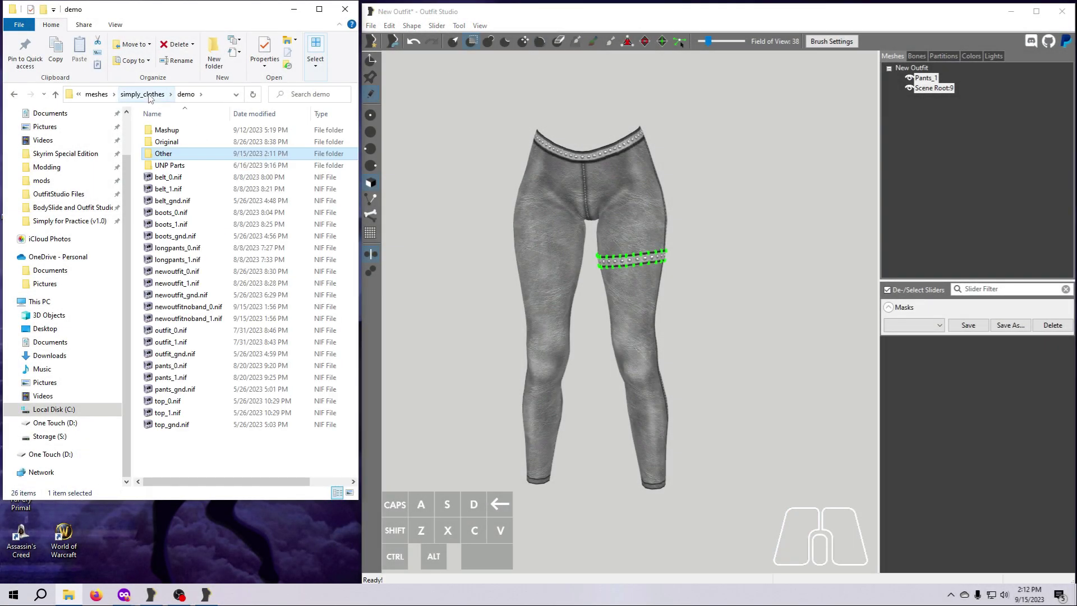
double_click(194, 308)
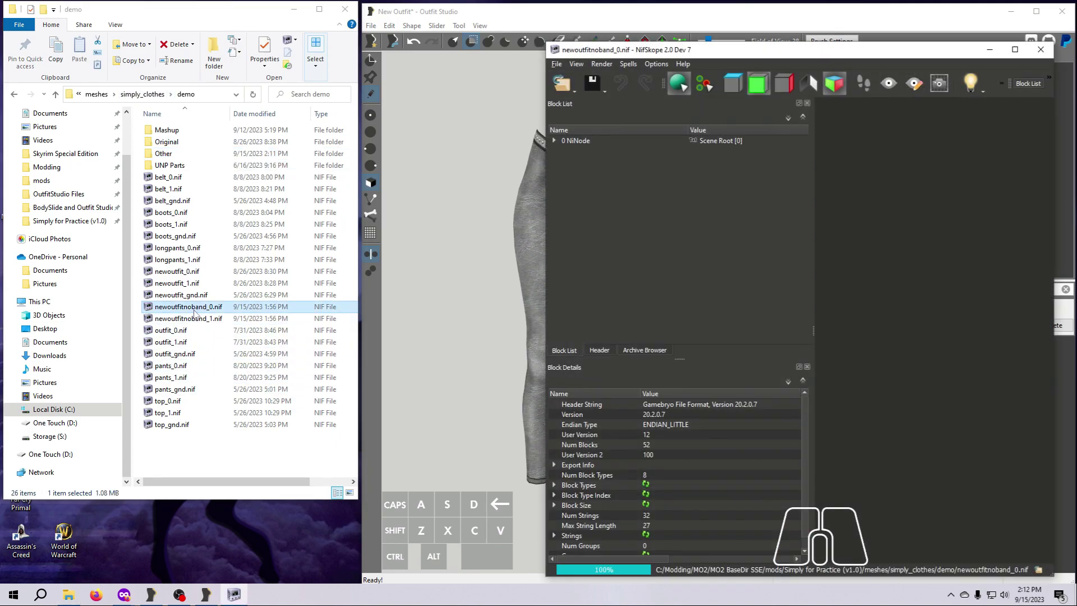
double_click(199, 320)
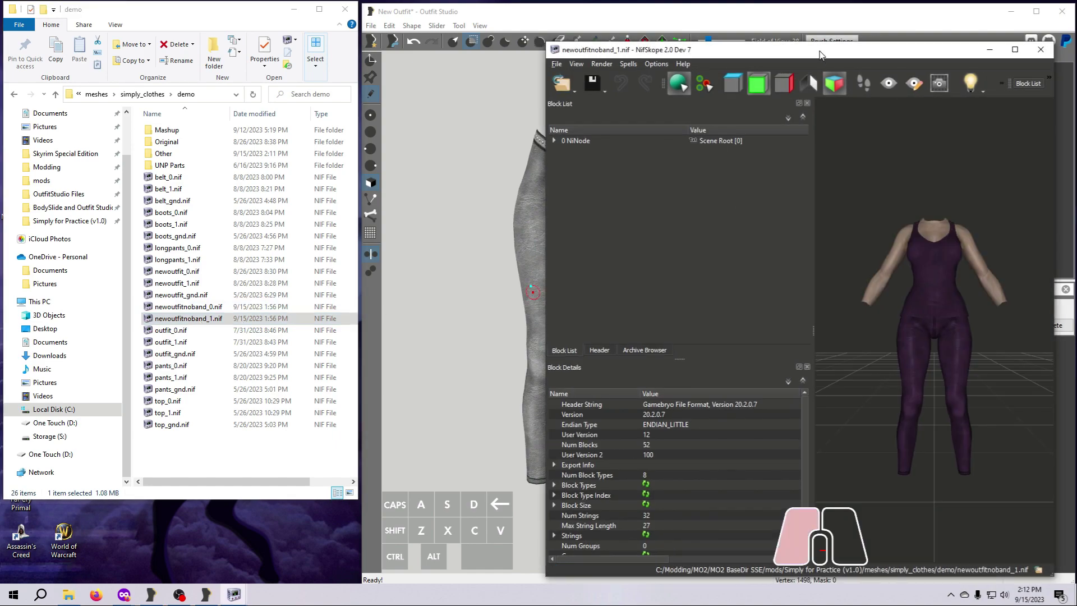
drag(820, 54, 300, 25)
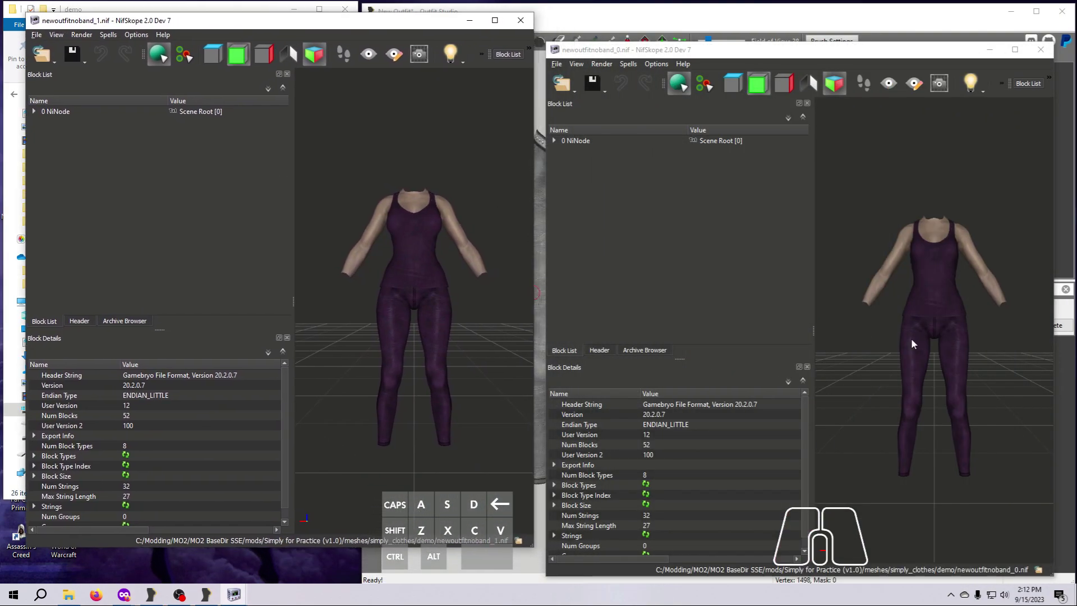
Compare the top shapes and the BSTriShape block lists of both newoutfitnoband meshes, and close both NifSkope windows
drag(911, 337, 964, 373)
drag(731, 359, 1003, 363)
drag(391, 332, 347, 314)
click(413, 261)
click(930, 295)
scroll(770, 282, down, 1)
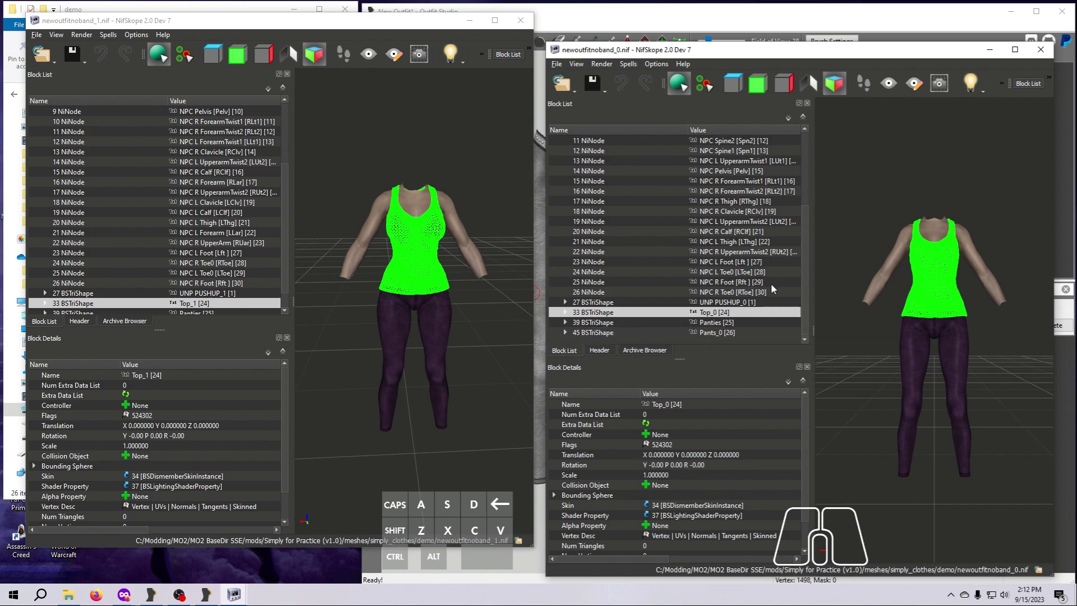
scroll(216, 273, down, 1)
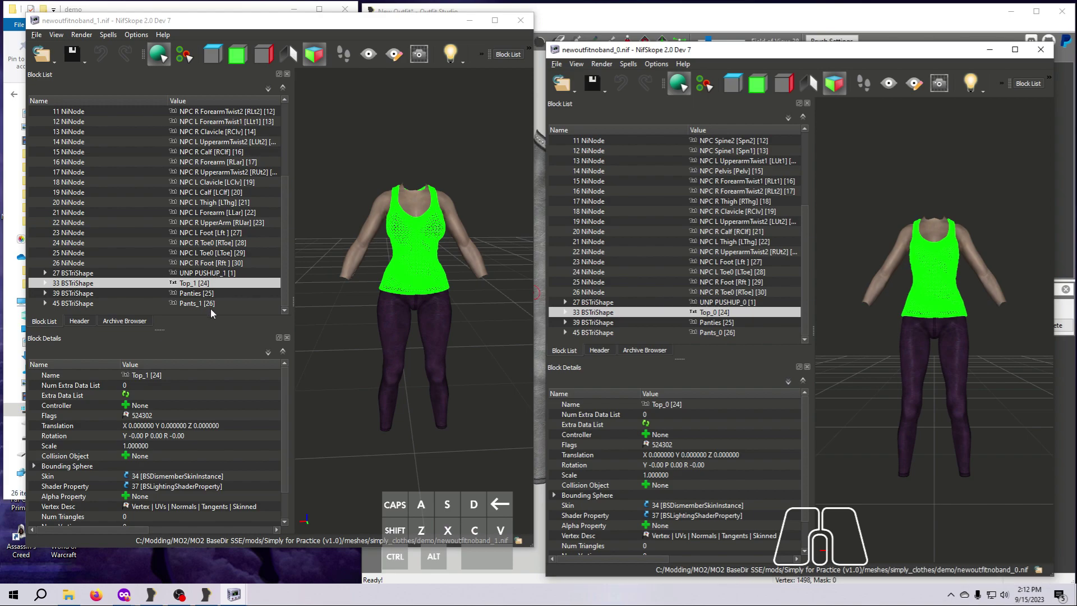
click(521, 21)
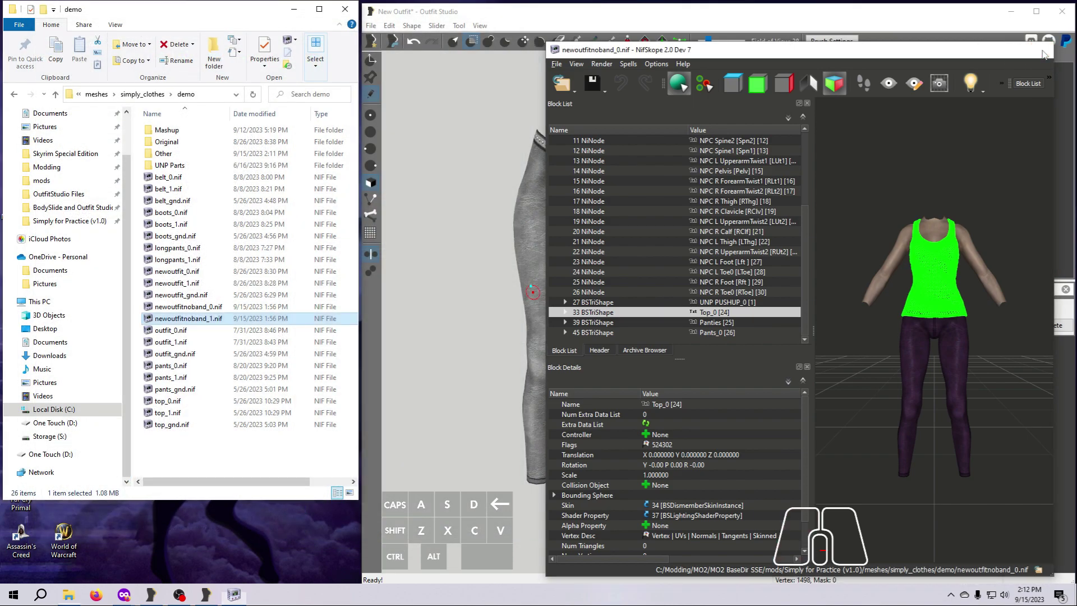
click(1040, 50)
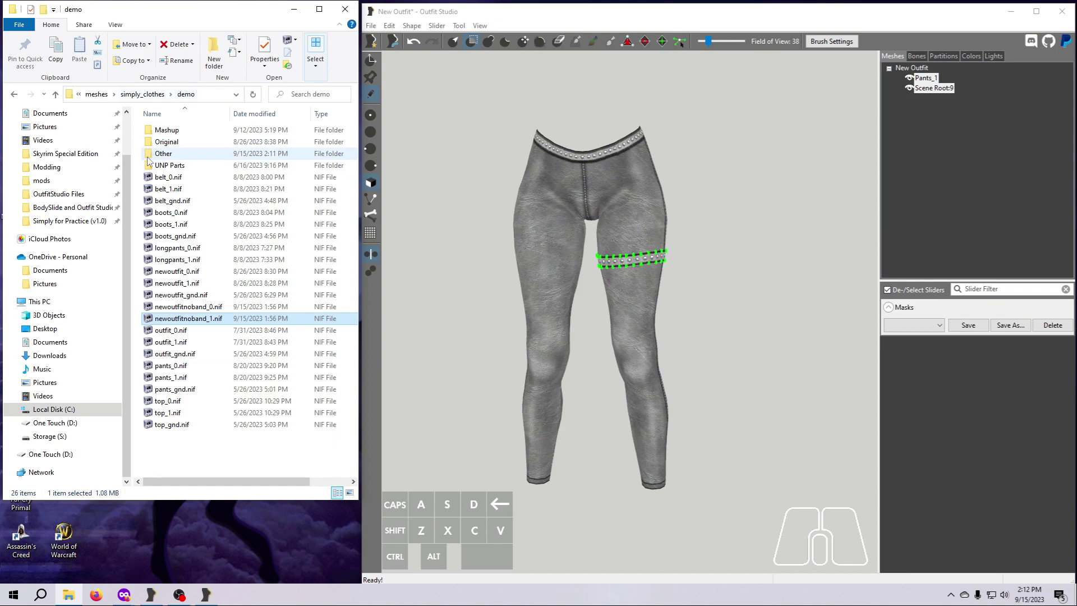
Open archmagerobesf_0_nopouch.nif and archmagerobesf_1_nopouch.nif from the meshes\clothes\archmage\f folder in NifSkope, with their windows side by side
click(143, 94)
click(98, 95)
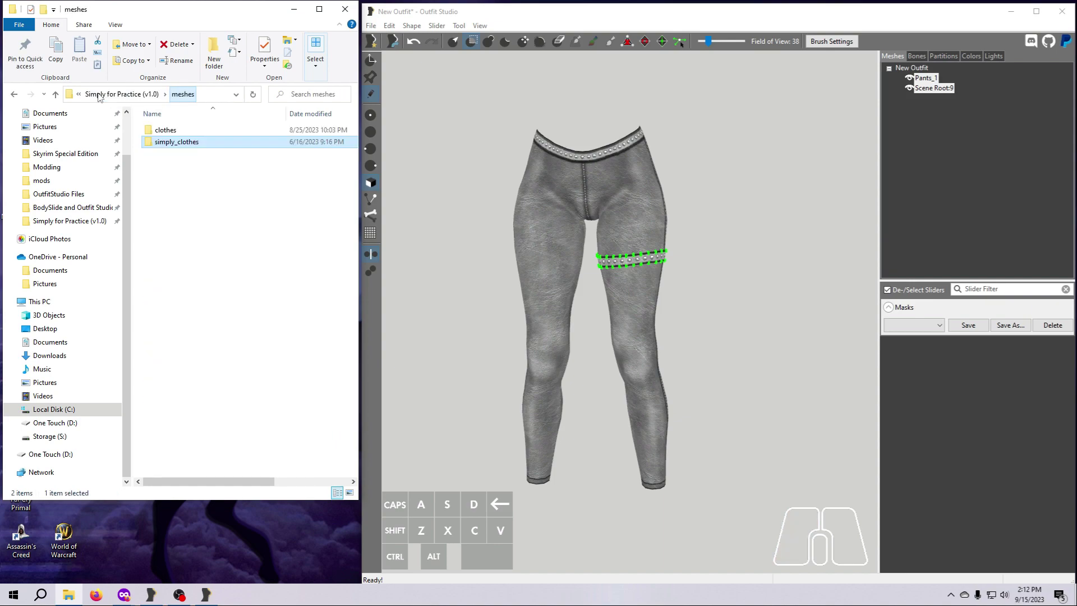
double_click(165, 131)
double_click(166, 132)
double_click(166, 131)
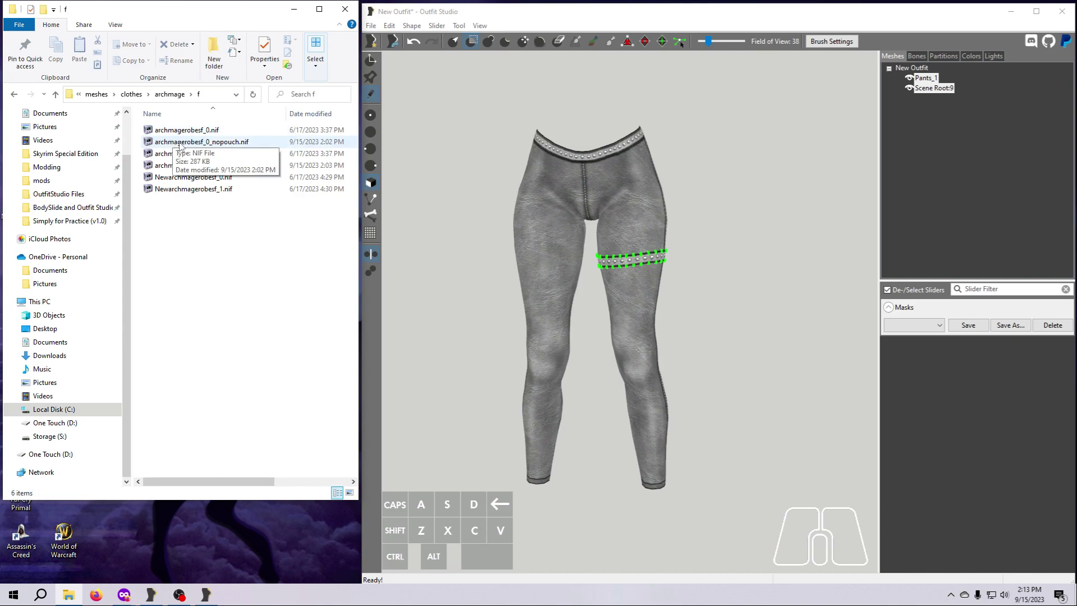
double_click(183, 142)
double_click(196, 165)
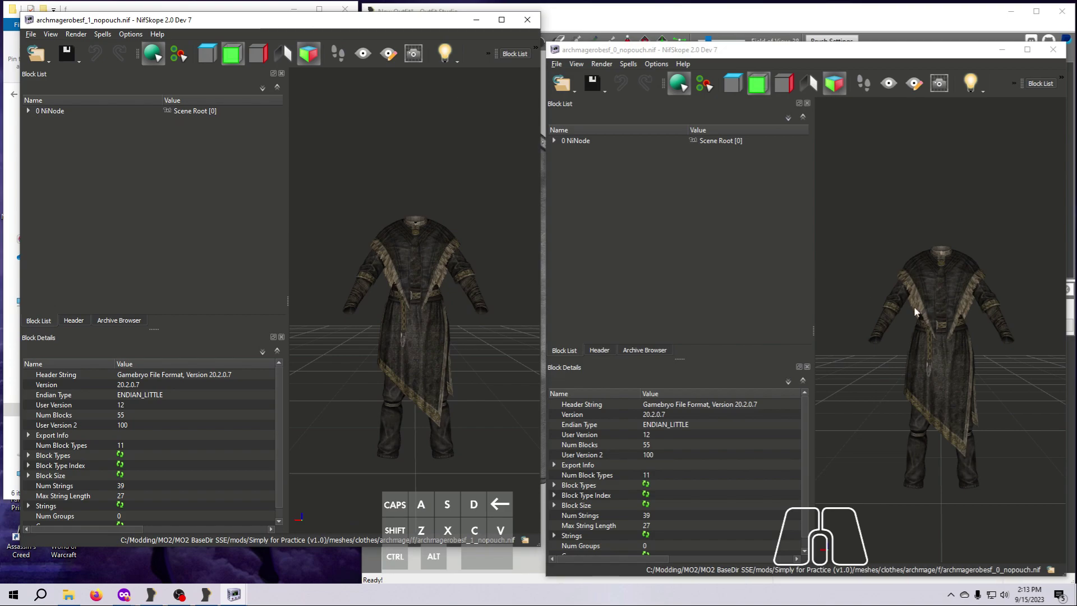
Select the robes:0 shape in both meshes and expand the first partition of its NiSkinPartition block in archmagerobesf_1_nopouch.nif
click(938, 316)
click(421, 336)
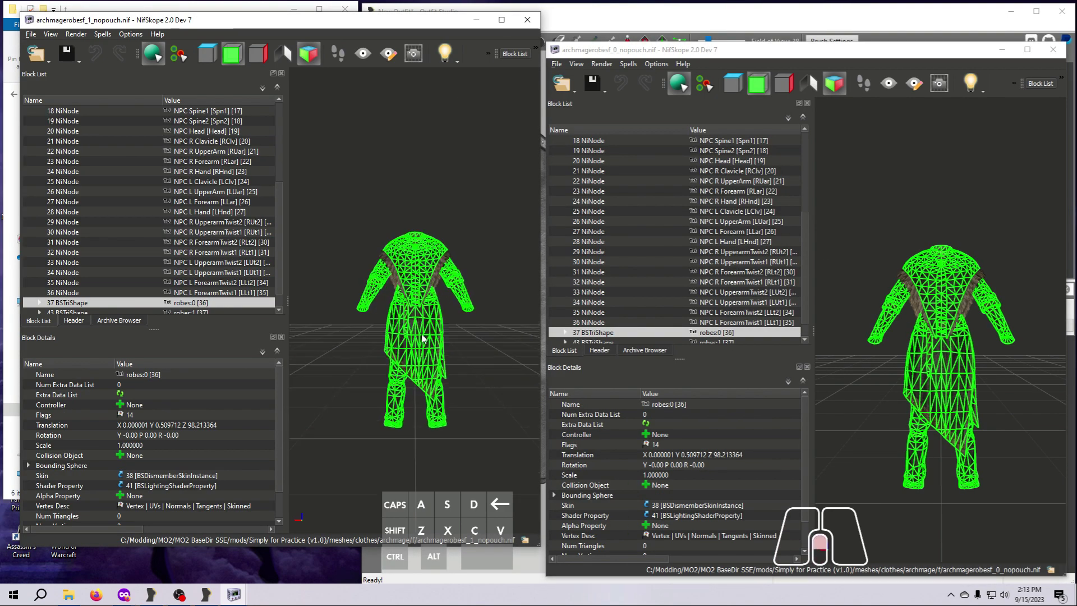
scroll(422, 336, up, 3)
click(39, 302)
click(51, 272)
scroll(84, 247, down, 2)
click(99, 232)
click(28, 425)
click(39, 435)
Expand the first partition of the robes:0 NiSkinPartition in archmagerobesf_0_nopouch.nif and compare its vertex and triangle counts with the _1 mesh
click(565, 332)
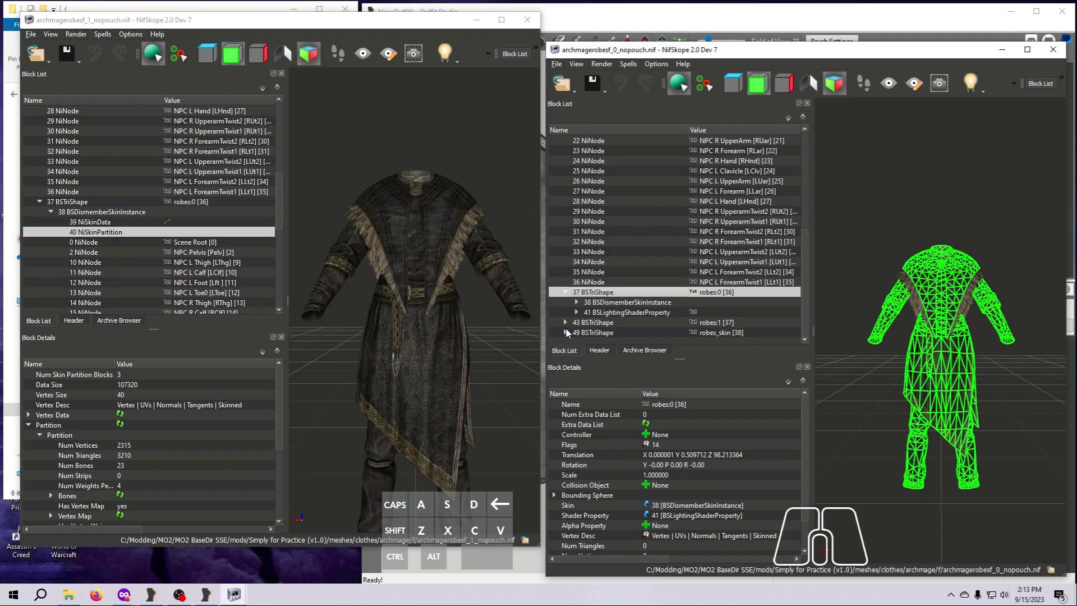
click(577, 302)
click(606, 261)
click(554, 454)
click(565, 465)
scroll(651, 461, down, 1)
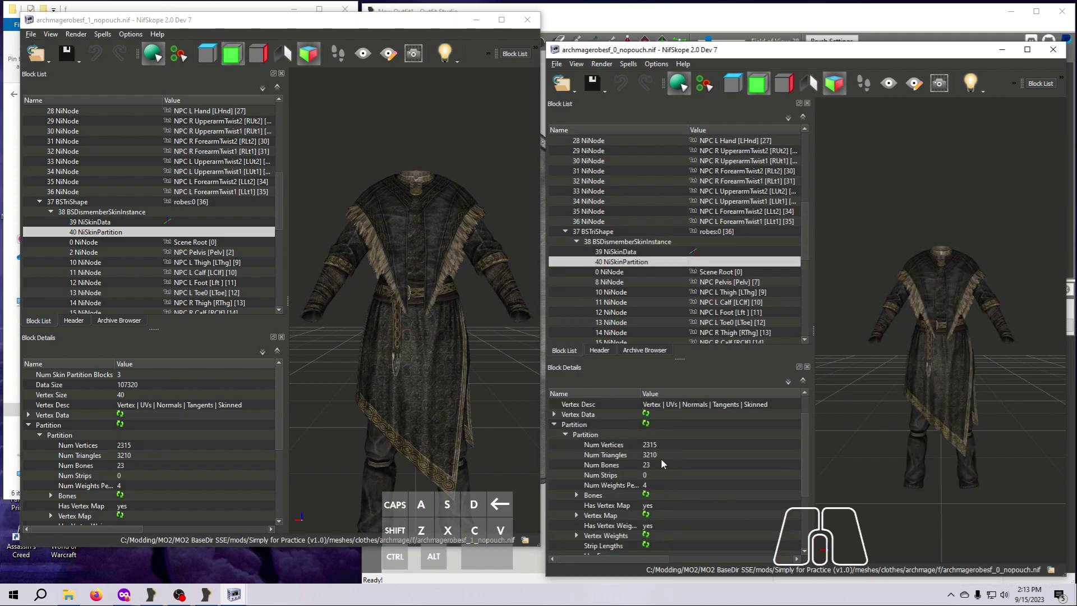
Expand the second robes:0 skin partition in both female robe meshes and compare their vertex and triangle counts
scroll(121, 465, down, 4)
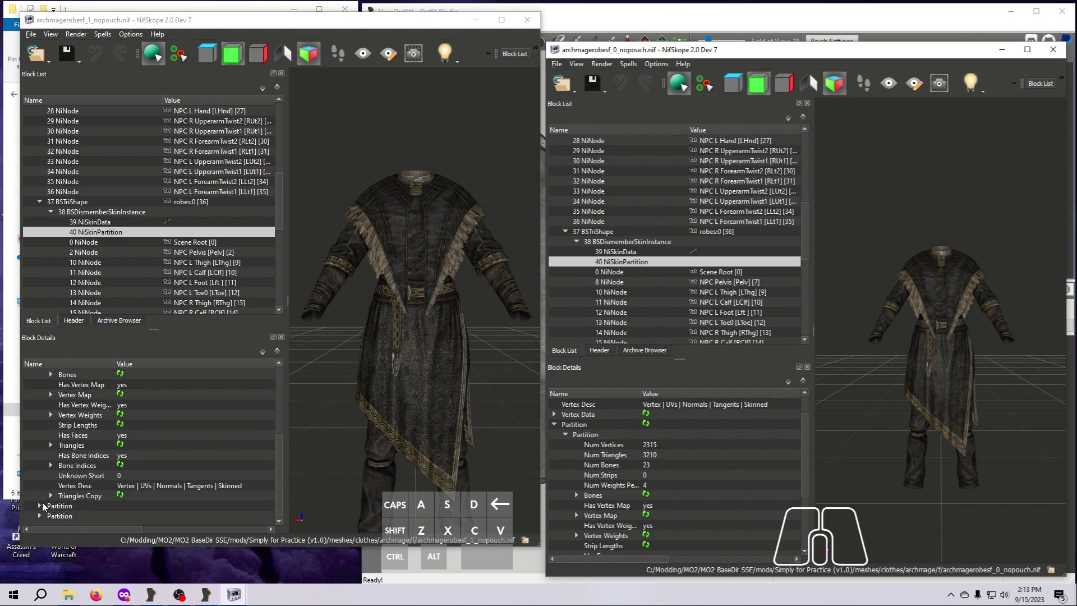
click(40, 505)
scroll(49, 481, down, 4)
scroll(589, 457, down, 3)
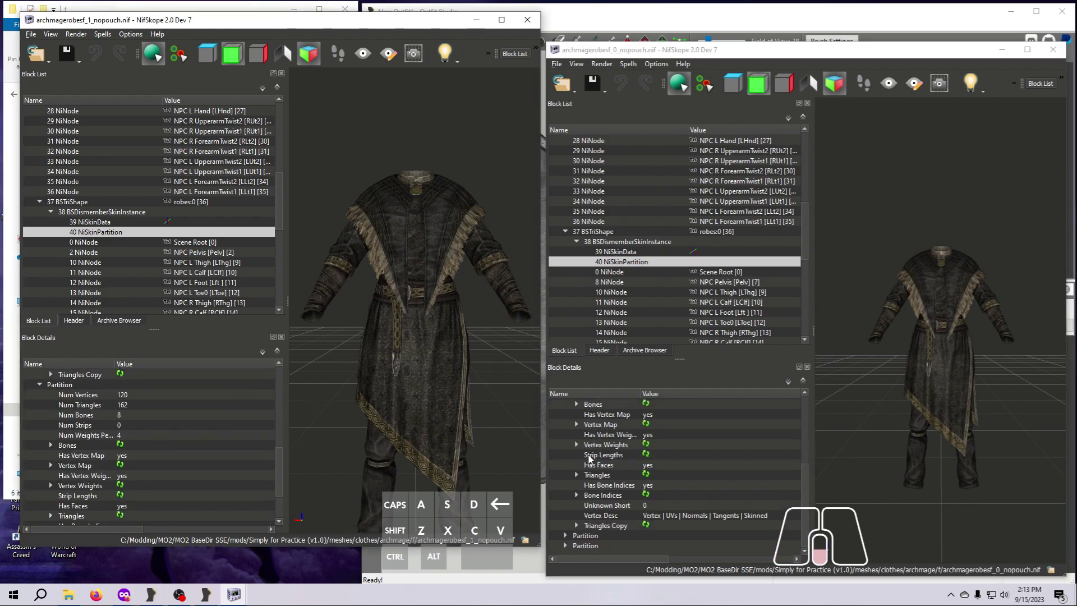
click(565, 536)
scroll(650, 443, down, 4)
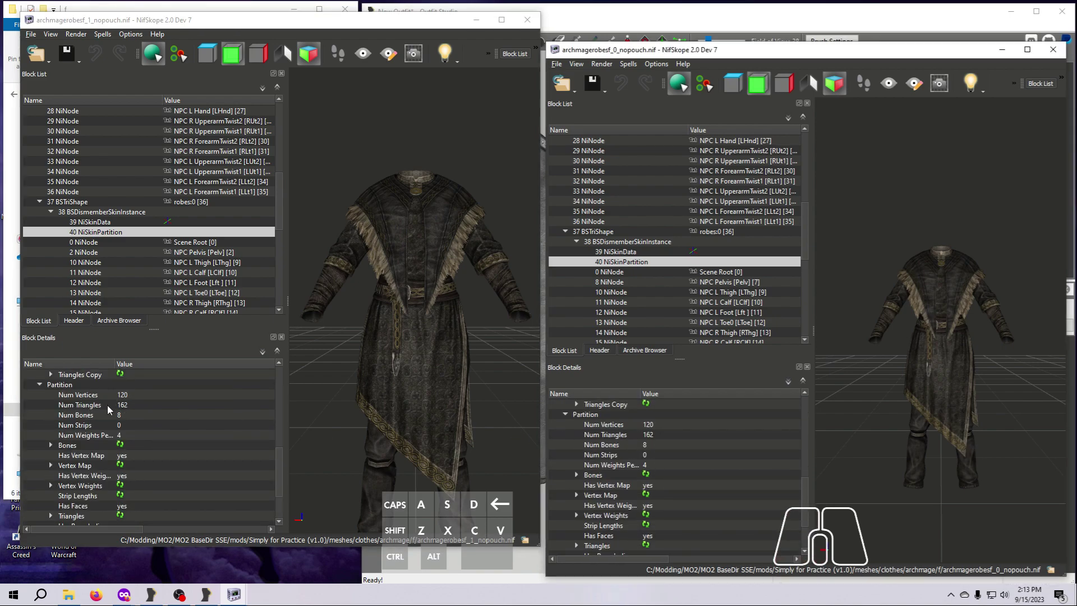
Compare the vertex and triangle counts of the third robes:0 skin partition in both meshes, and close both NifSkope windows
scroll(144, 415, down, 2)
click(40, 515)
scroll(107, 479, down, 4)
scroll(567, 479, down, 2)
click(565, 545)
scroll(638, 508, down, 5)
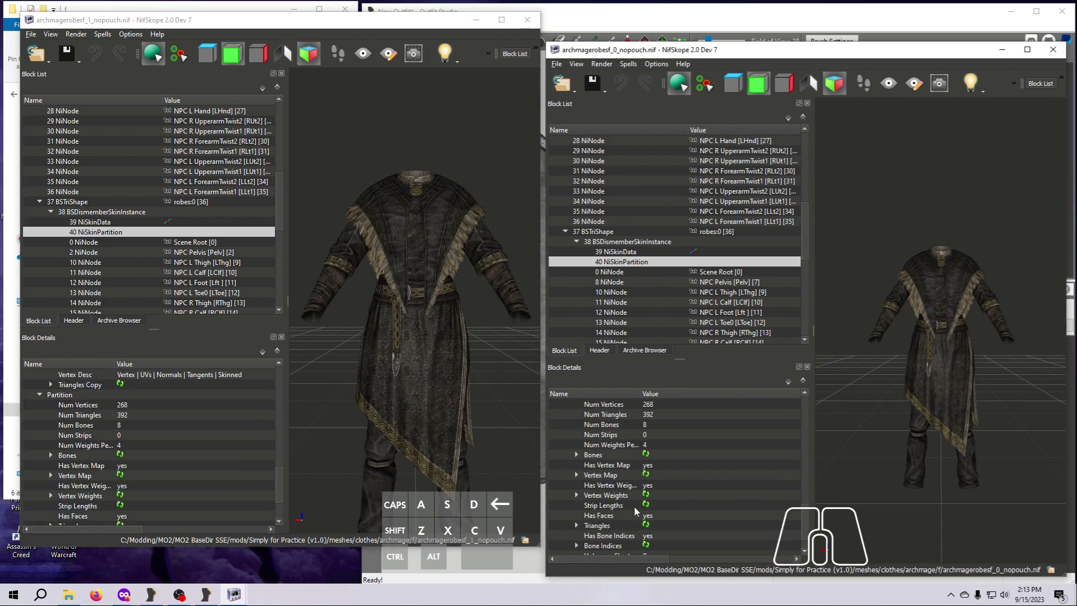
scroll(650, 505, up, 1)
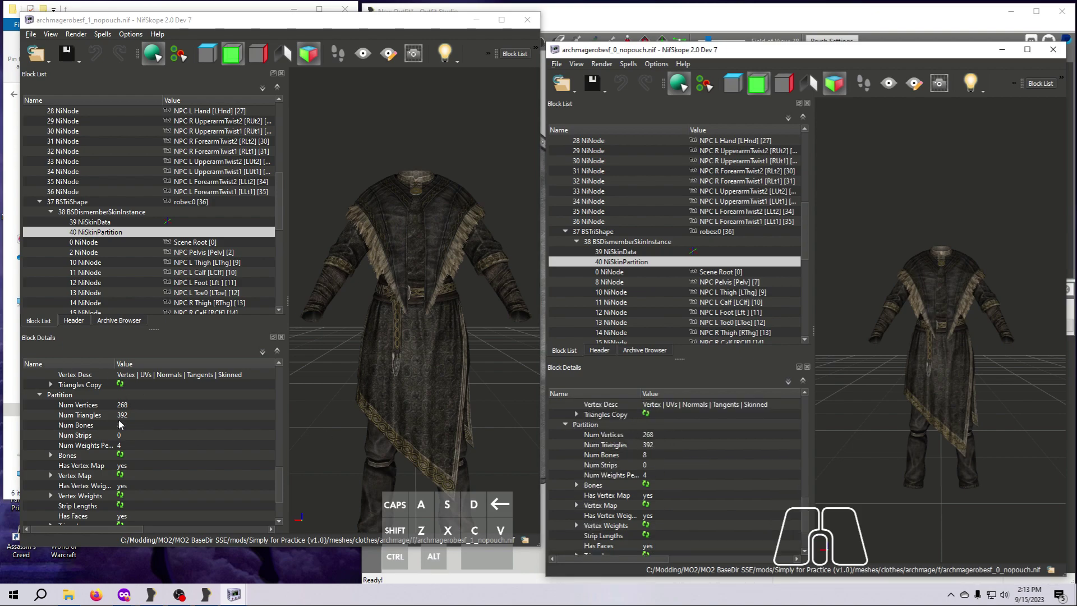
click(527, 20)
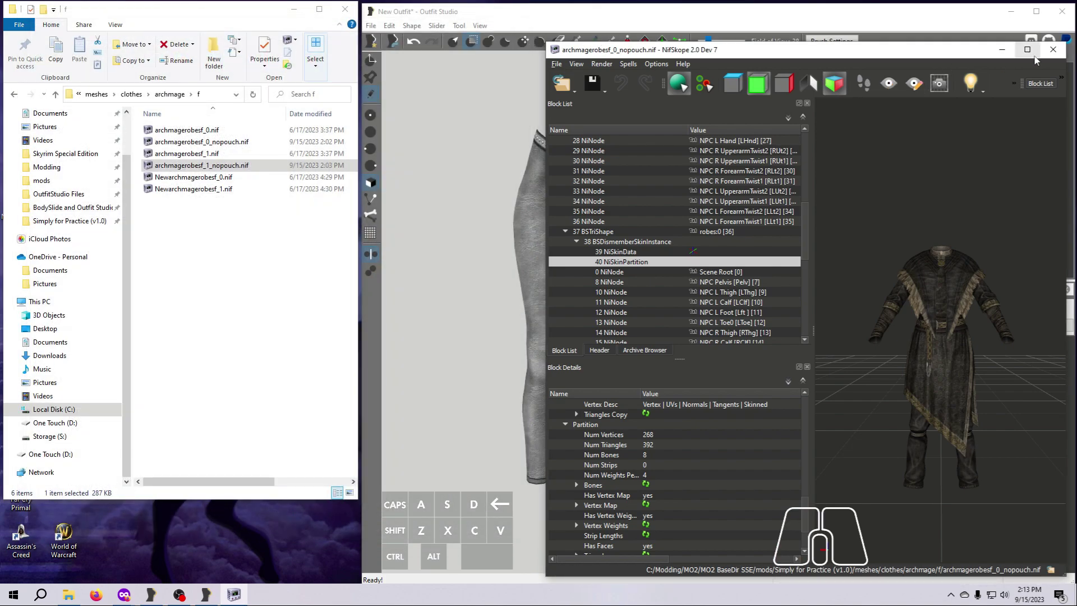
click(1053, 50)
Open archmagerobesm_0_nopouch.nif and archmagerobesm_1_nopouch.nif from the archmage\m folder in NifSkope
click(170, 94)
double_click(158, 141)
double_click(179, 129)
click(1052, 49)
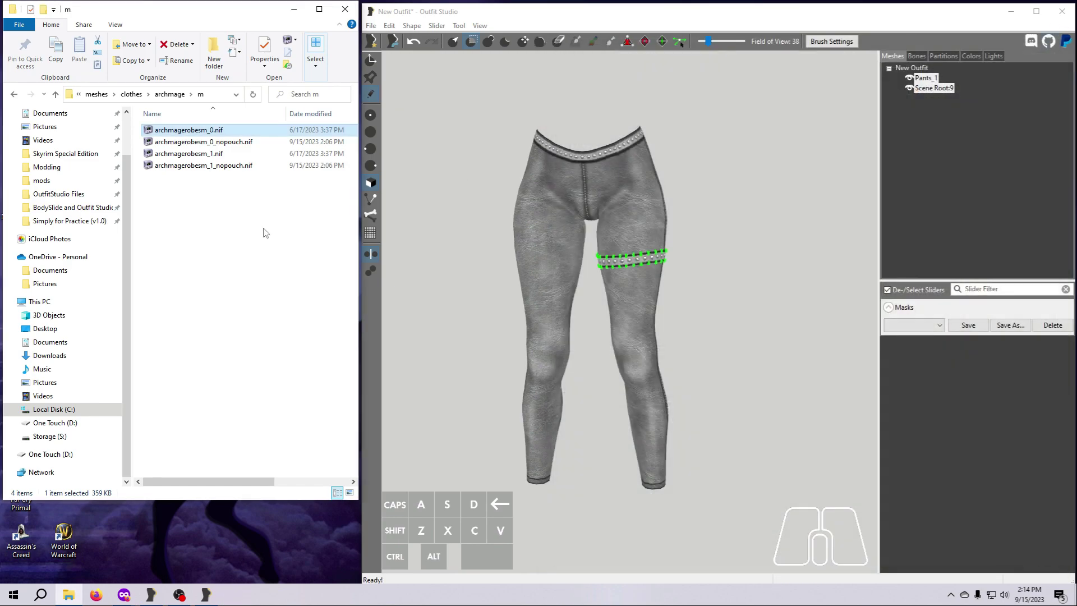
double_click(205, 165)
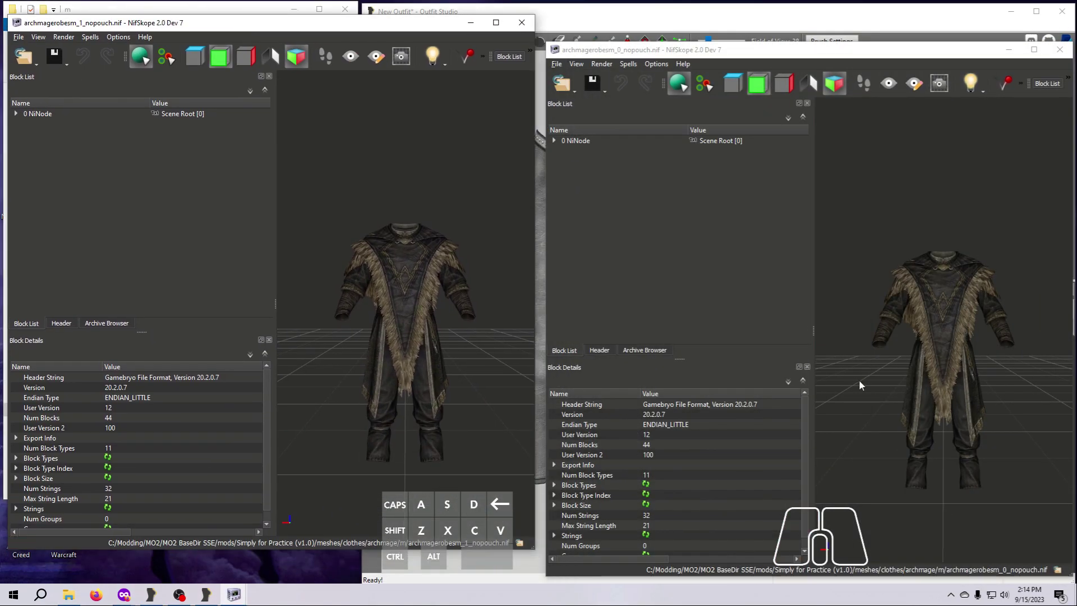
Select the robes shape in archmagerobesm_1_nopouch.nif and expand the first partition of its NiSkinPartition block
scroll(859, 379, up, 3)
drag(888, 395, 966, 394)
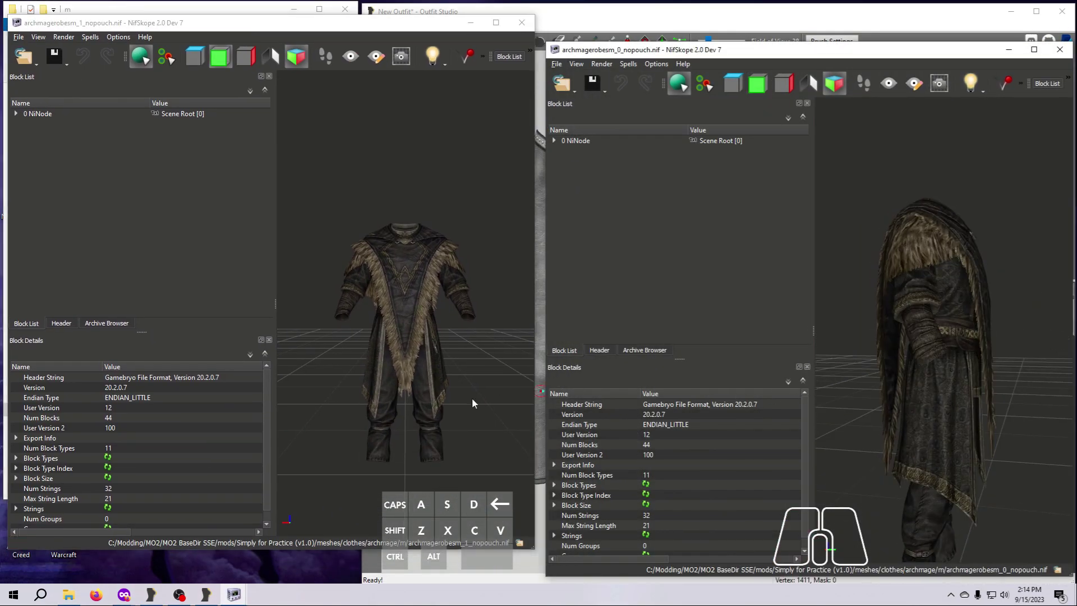
scroll(425, 400, up, 6)
mouse_move(359, 403)
mouse_down()
mouse_move(425, 401)
mouse_move(356, 397)
mouse_move(360, 413)
mouse_up()
scroll(356, 399, down, 5)
click(361, 412)
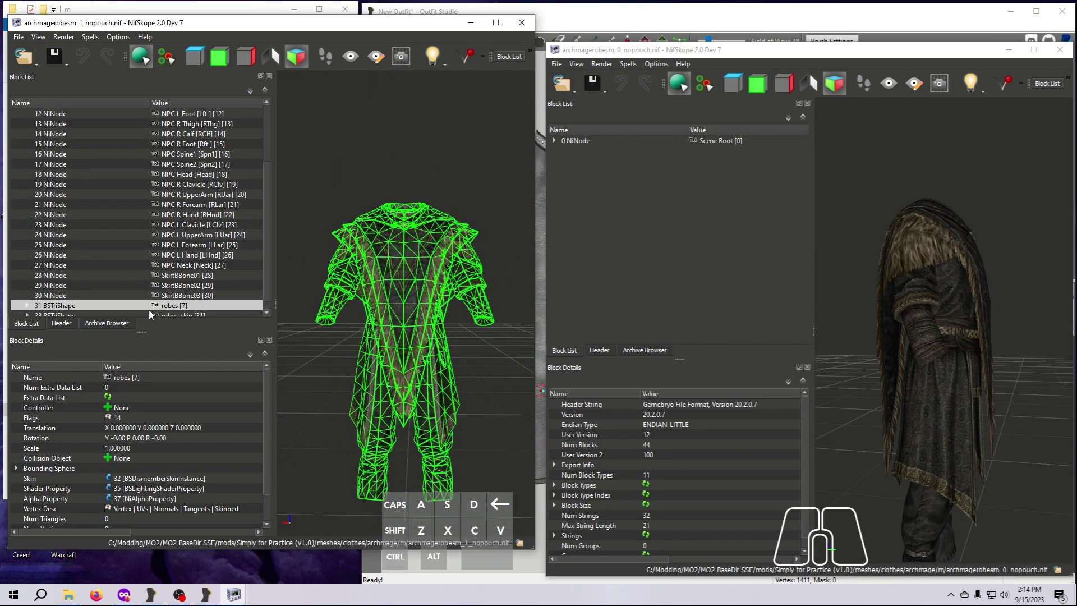
click(27, 306)
click(38, 275)
click(77, 235)
click(16, 427)
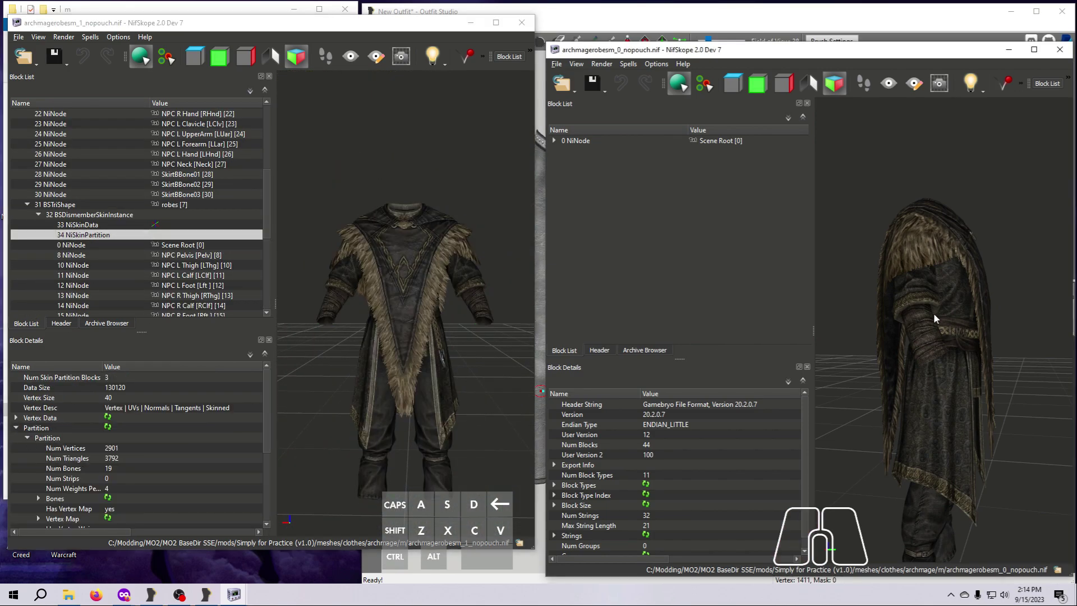
click(27, 437)
Select the robes shape in archmagerobesm_0_nopouch.nif and expand its first skin partition to compare vertex and triangle counts
click(936, 316)
scroll(580, 311, down, 2)
click(626, 262)
click(554, 454)
click(565, 464)
Compare the vertex and triangle counts of the second and third skin partitions in both male robe meshes, and close both NifSkope windows
scroll(228, 484, down, 6)
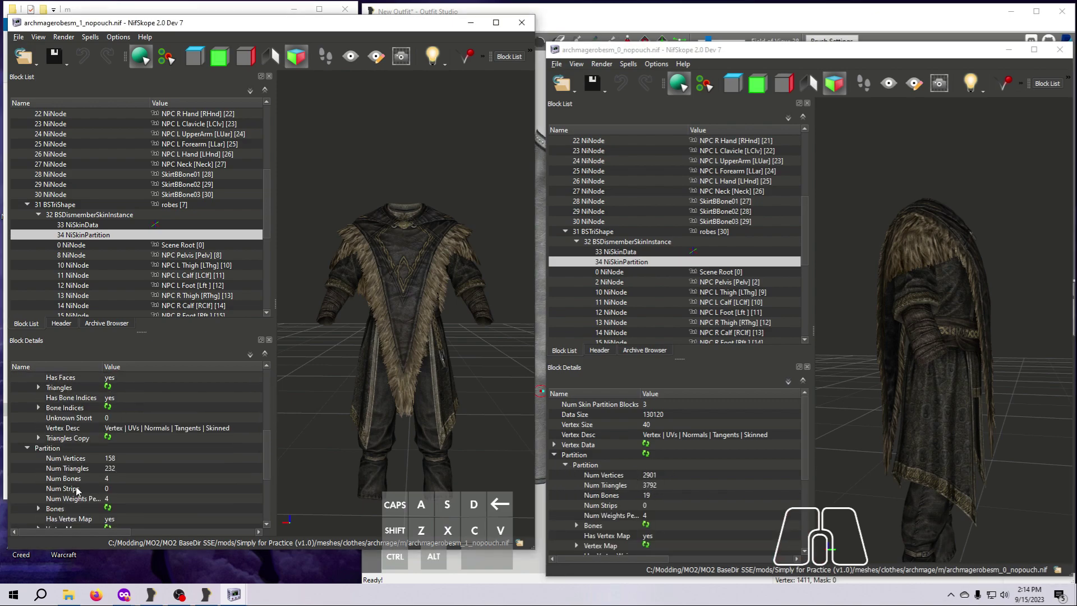
scroll(659, 476, down, 8)
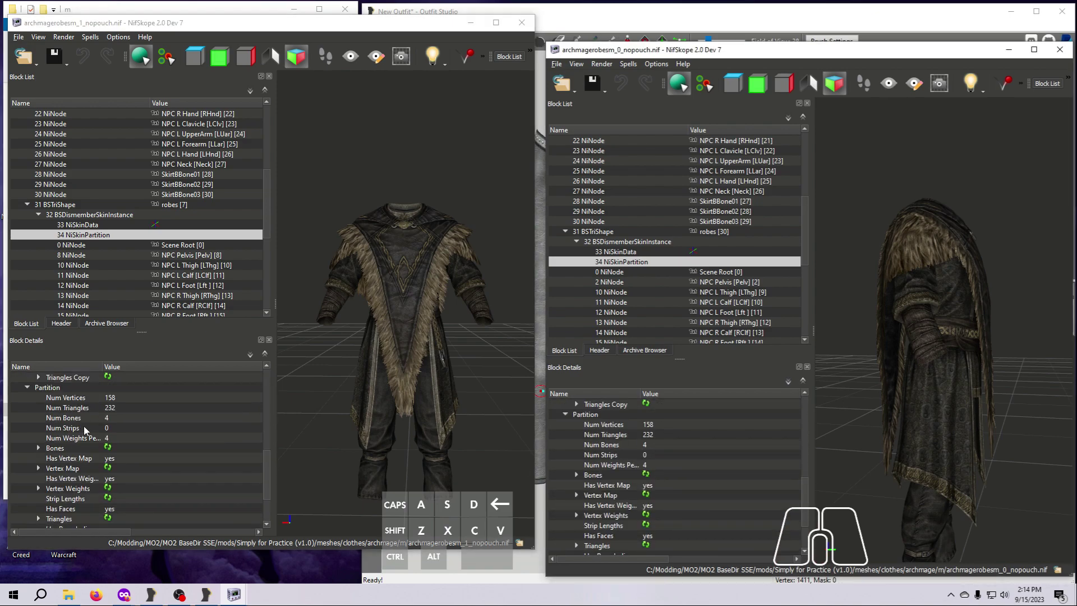
scroll(104, 439, down, 2)
click(26, 518)
scroll(79, 493, down, 4)
scroll(616, 504, down, 2)
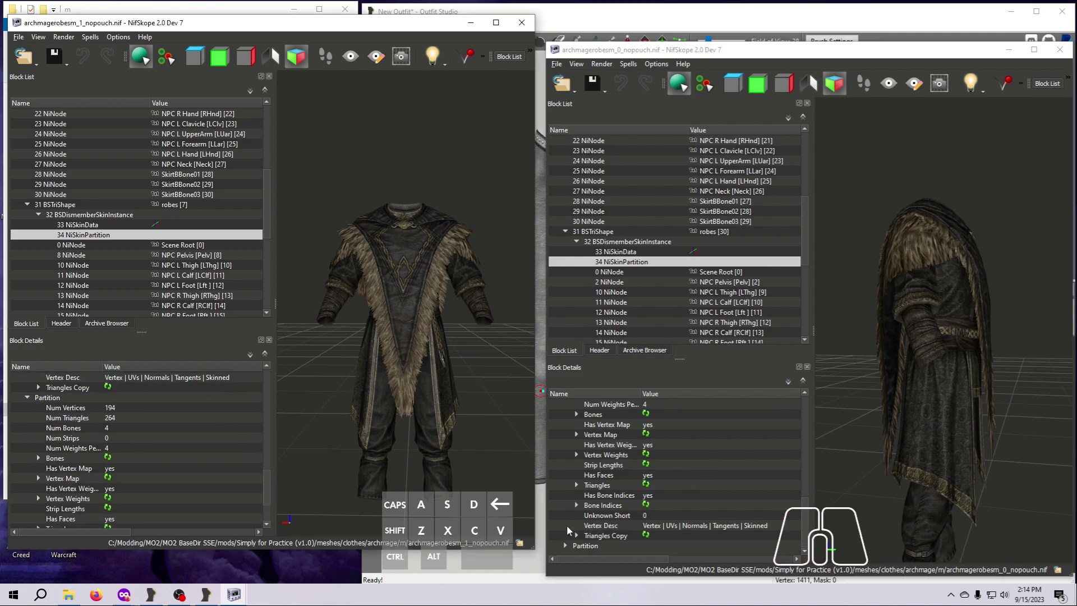
click(565, 545)
scroll(638, 504, down, 4)
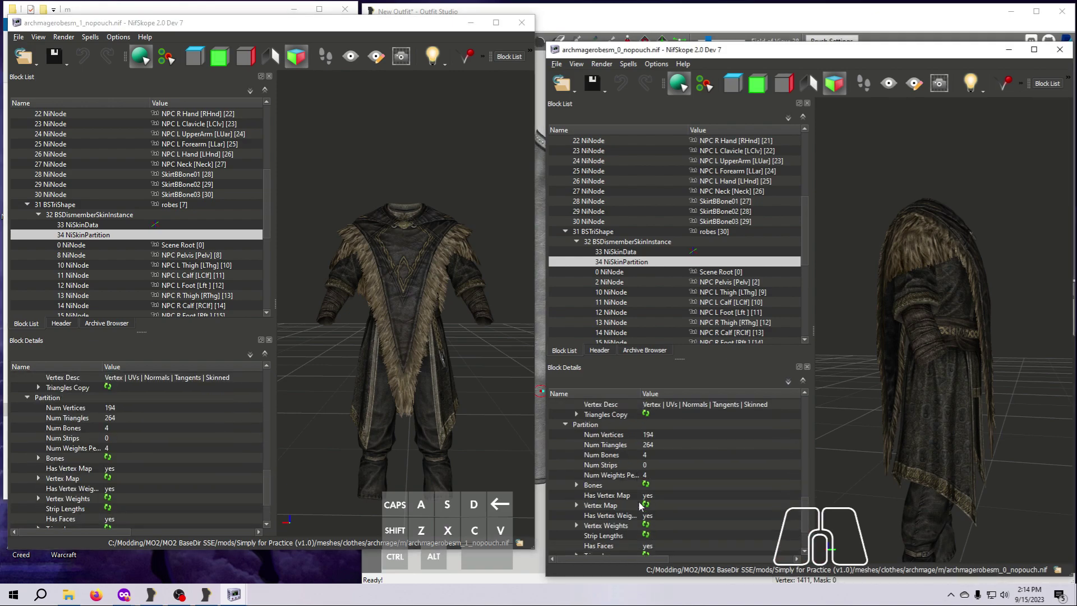
click(521, 23)
click(1059, 49)
Open OriginalSimplyPants_0_fixed.nif and OriginalSimplyPants_1_fixed.nif from the simply_clothes\demo\Other folder in NifSkope and place their windows side by side
click(97, 95)
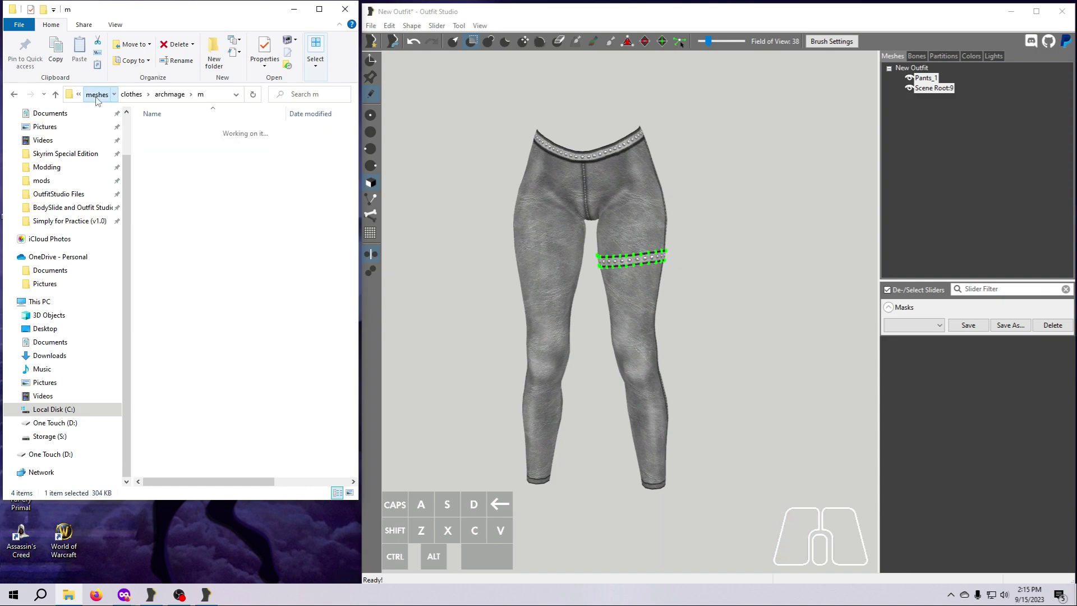
double_click(171, 143)
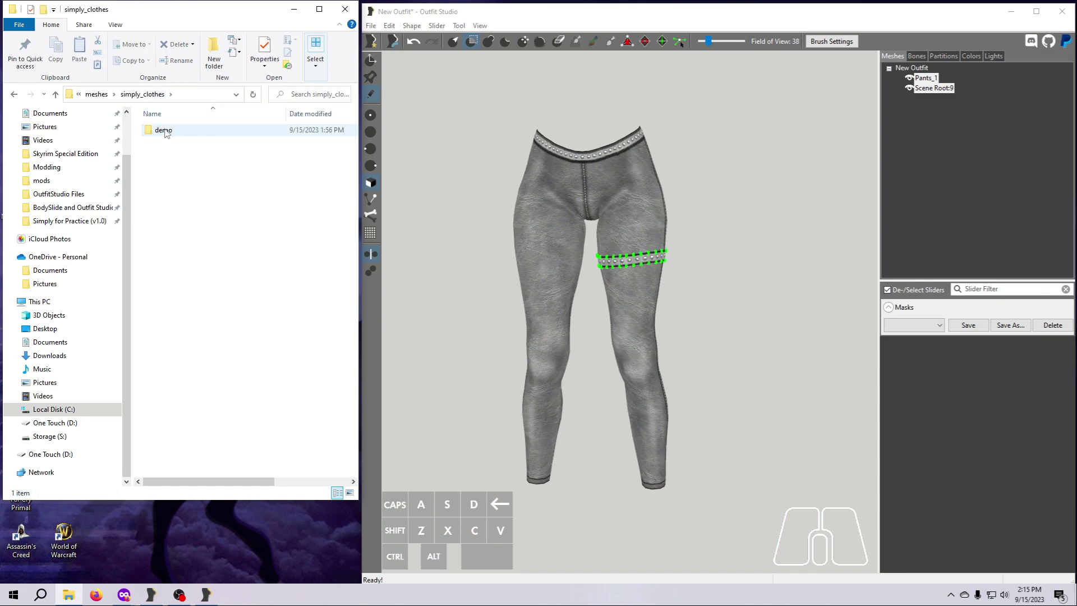
double_click(164, 131)
double_click(171, 154)
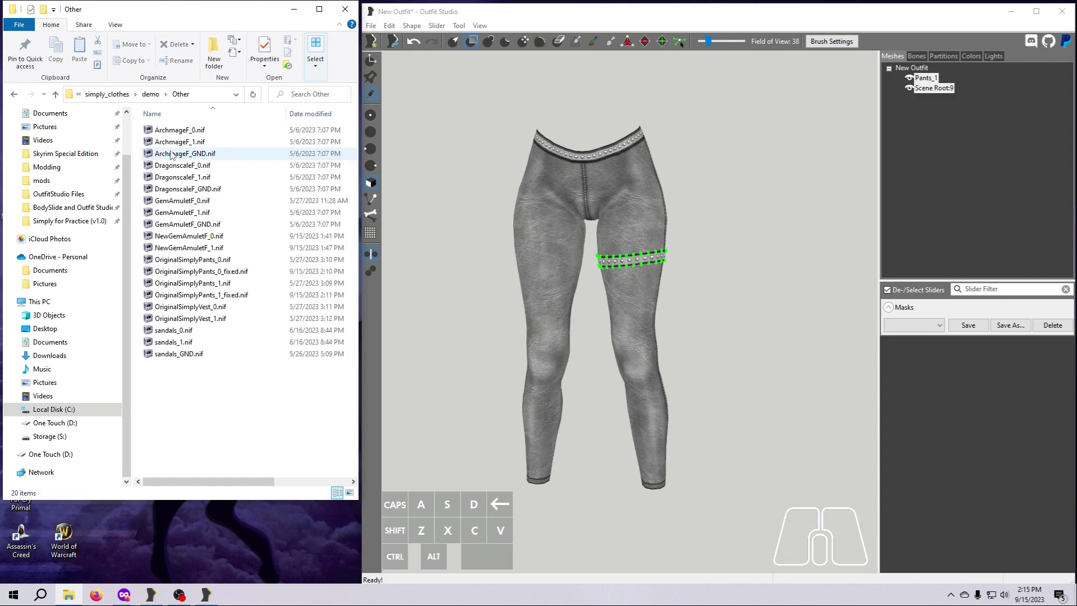
double_click(200, 272)
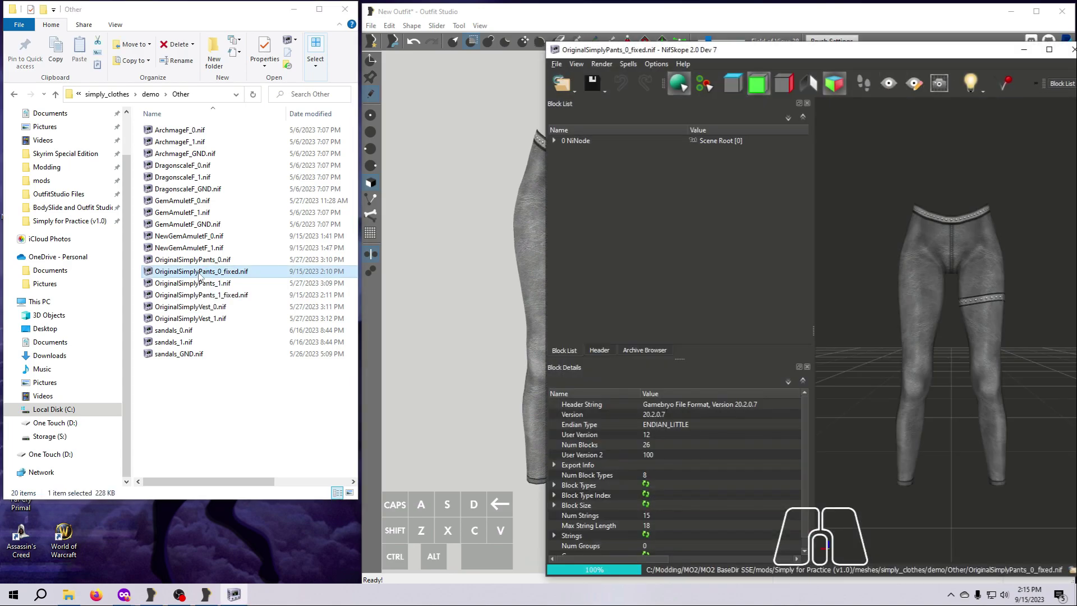
double_click(199, 294)
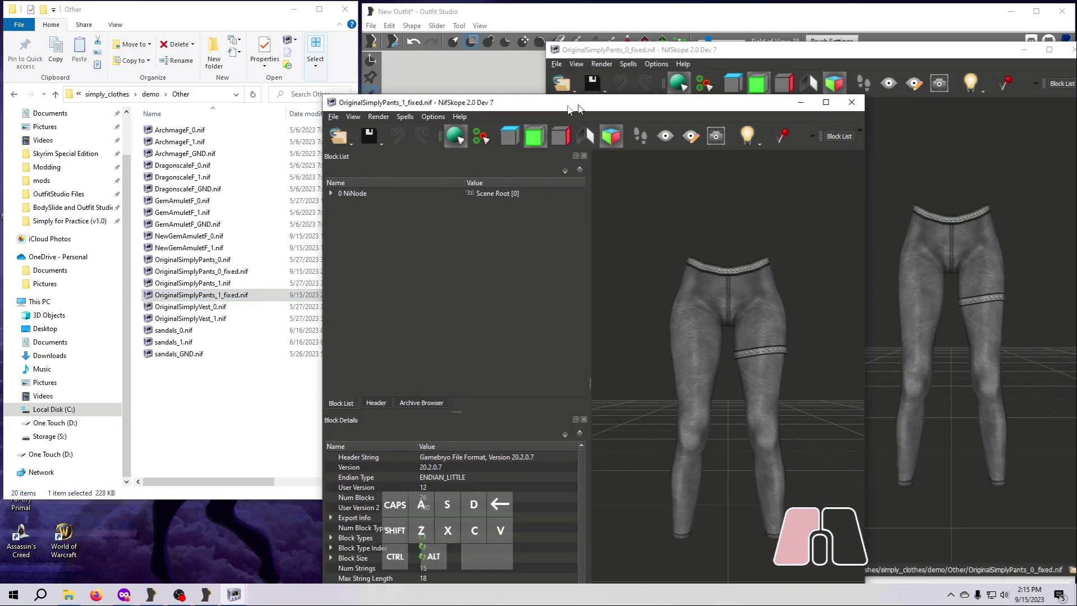
drag(559, 108, 252, 25)
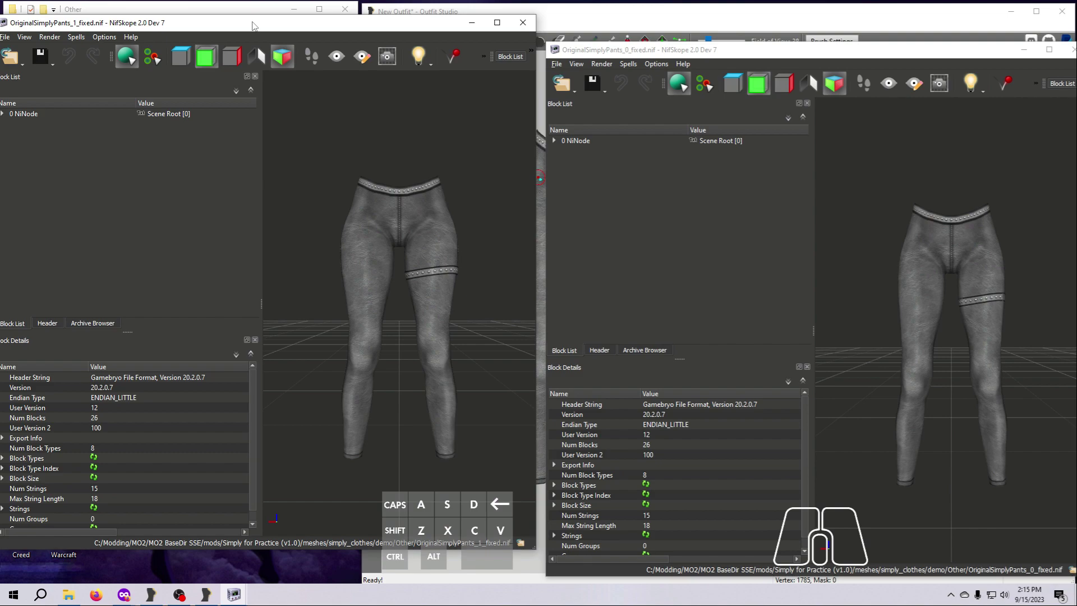
Select the Pants_1 shape in OriginalSimplyPants_1_fixed.nif and expand its NiSkinPartition block down to the partition's vertex and triangle counts
mouse_move(905, 331)
mouse_down()
mouse_move(1068, 331)
mouse_move(915, 323)
mouse_up()
mouse_move(398, 334)
mouse_down()
mouse_move(496, 344)
mouse_move(372, 334)
mouse_move(387, 325)
mouse_up()
click(433, 360)
click(12, 245)
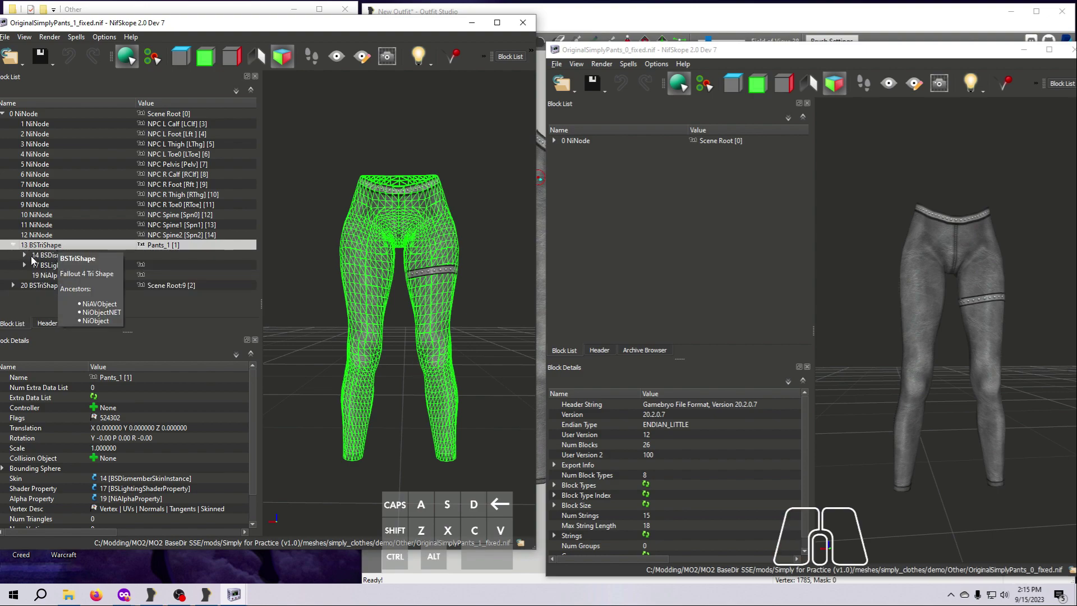
click(24, 255)
click(75, 236)
click(3, 428)
click(13, 438)
Expand the Pants_0 skin partition in OriginalSimplyPants_0_fixed.nif and compare its vertex and triangle counts with Pants_1
click(911, 369)
click(565, 271)
double_click(612, 282)
click(620, 262)
click(554, 454)
click(566, 464)
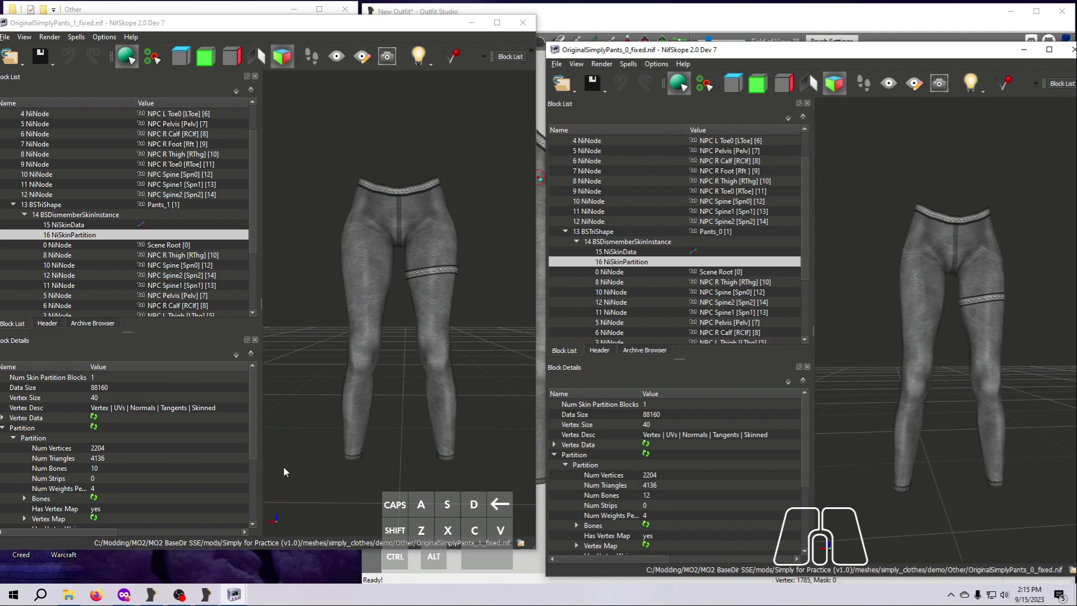